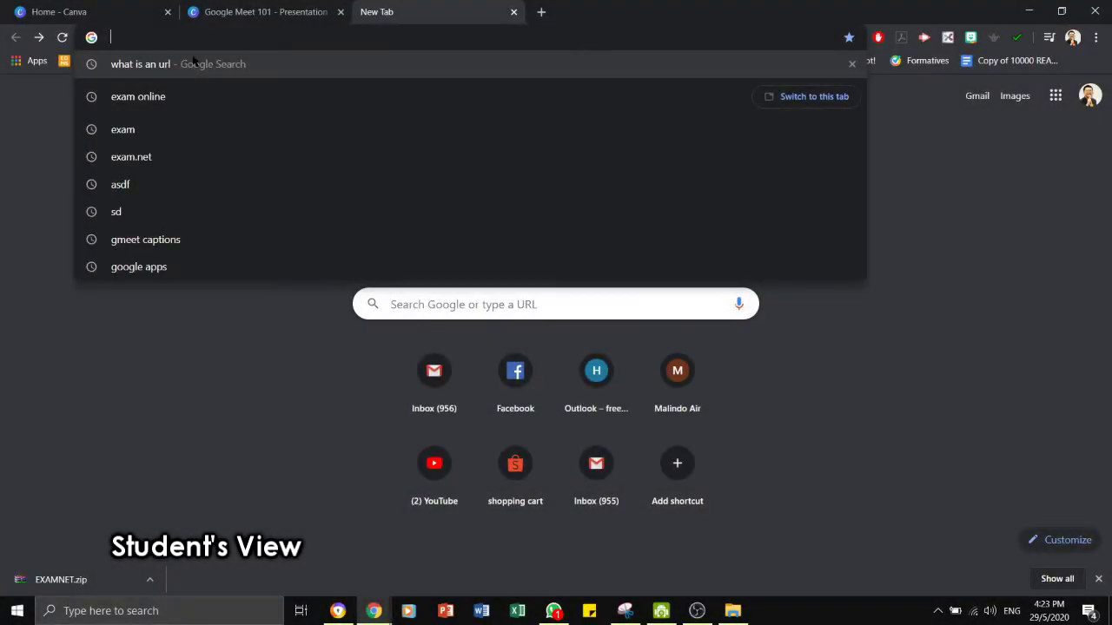
# Enter EXAM.NET in the new tab's address bar.
pyautogui.write('EXAM.')
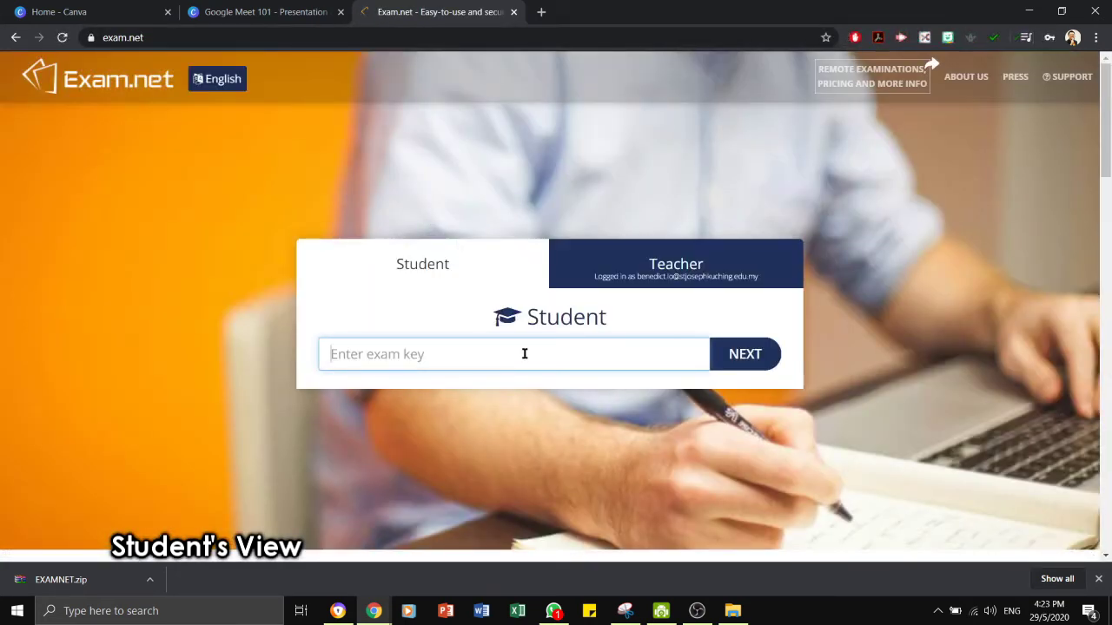
# Submit the exam key, fill in the student's name, class 5Alpha and e-mail, and fetch the exam.
pyautogui.write('PNksCS')
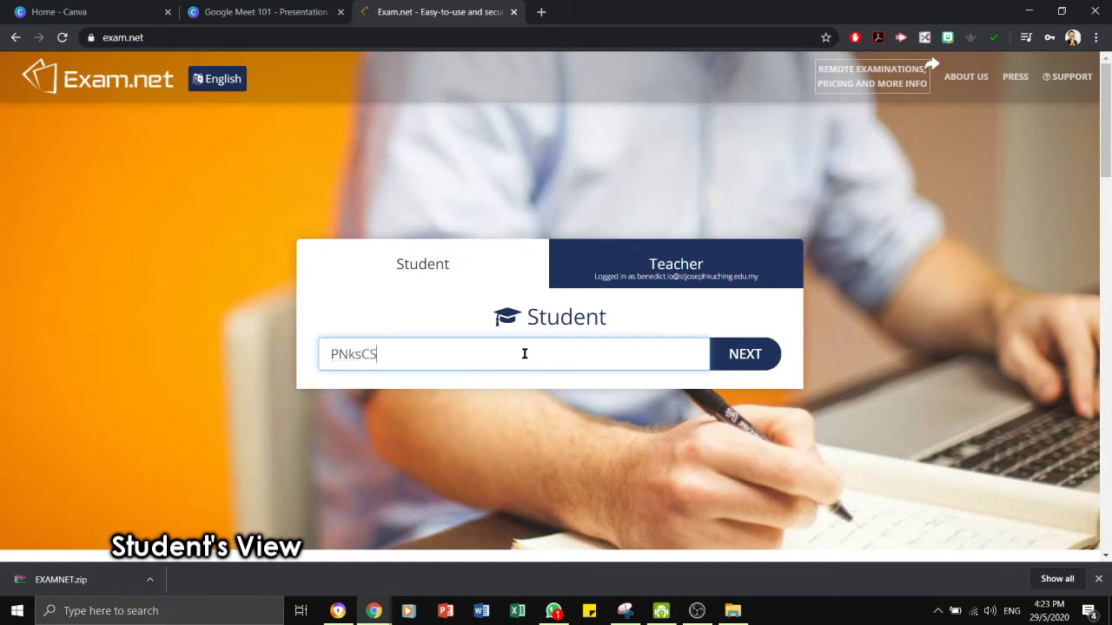
pyautogui.press('Return')
pyautogui.click(427, 295)
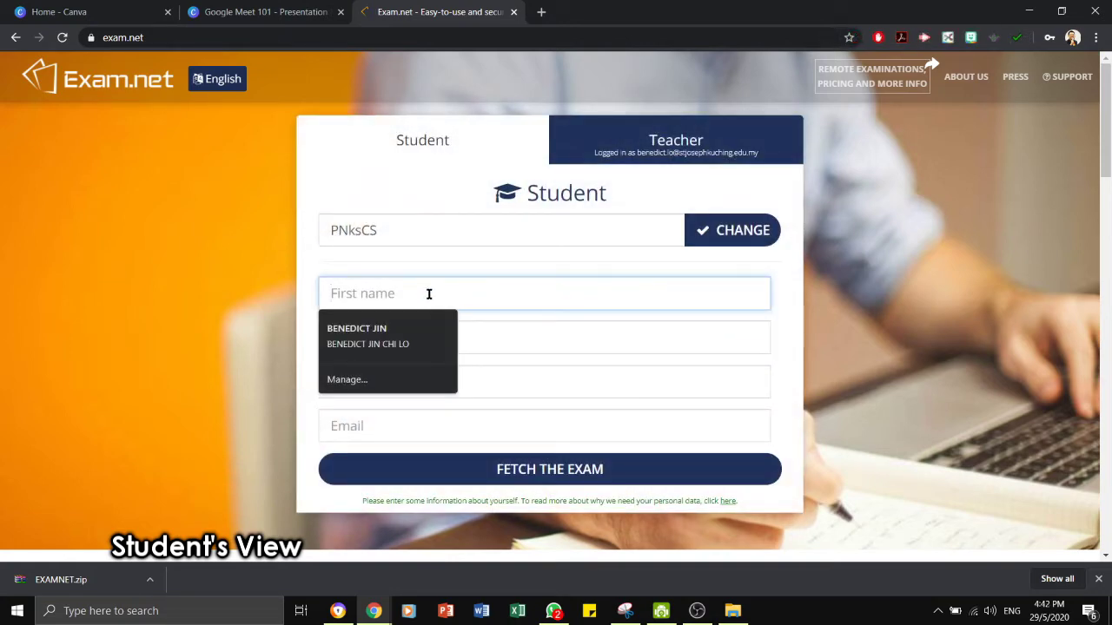
pyautogui.press('Tab')
pyautogui.press('Tab')
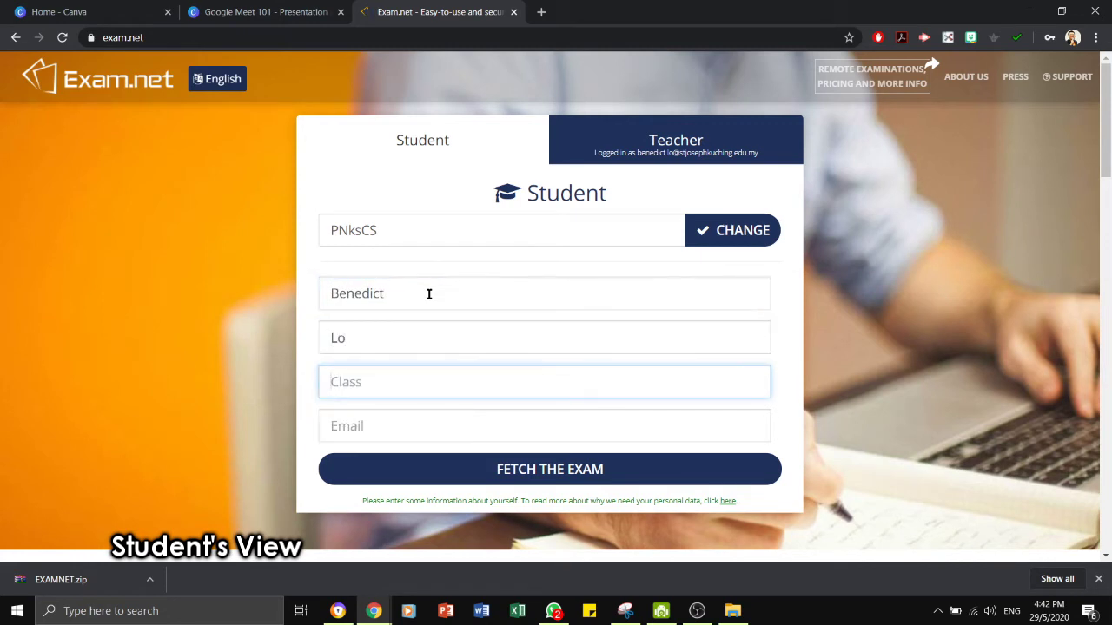
pyautogui.write('5Alpha')
pyautogui.press('Tab')
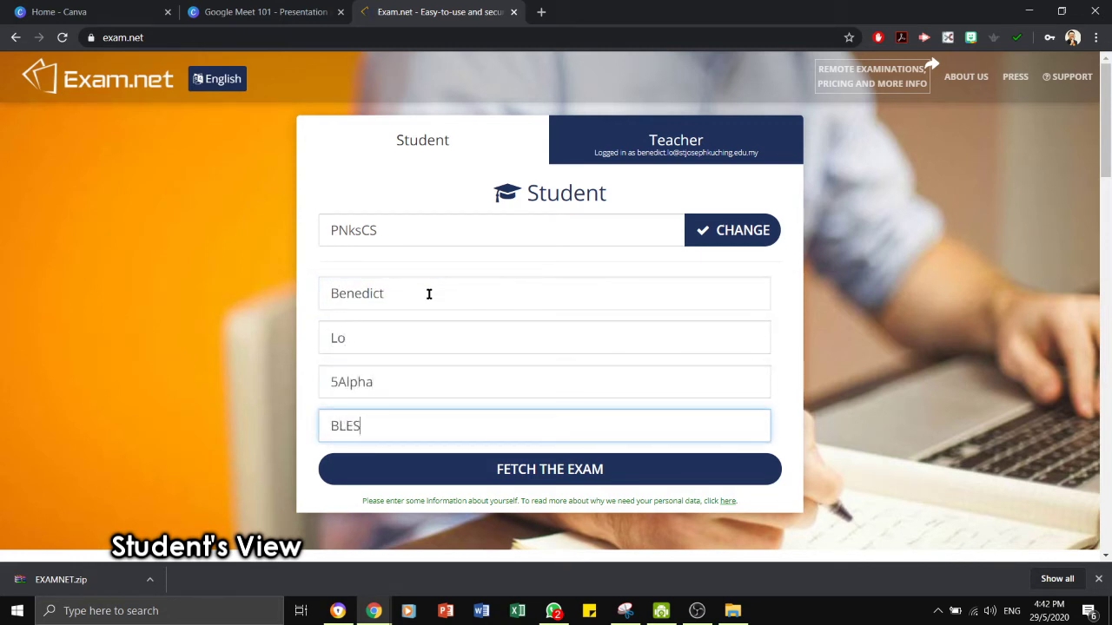
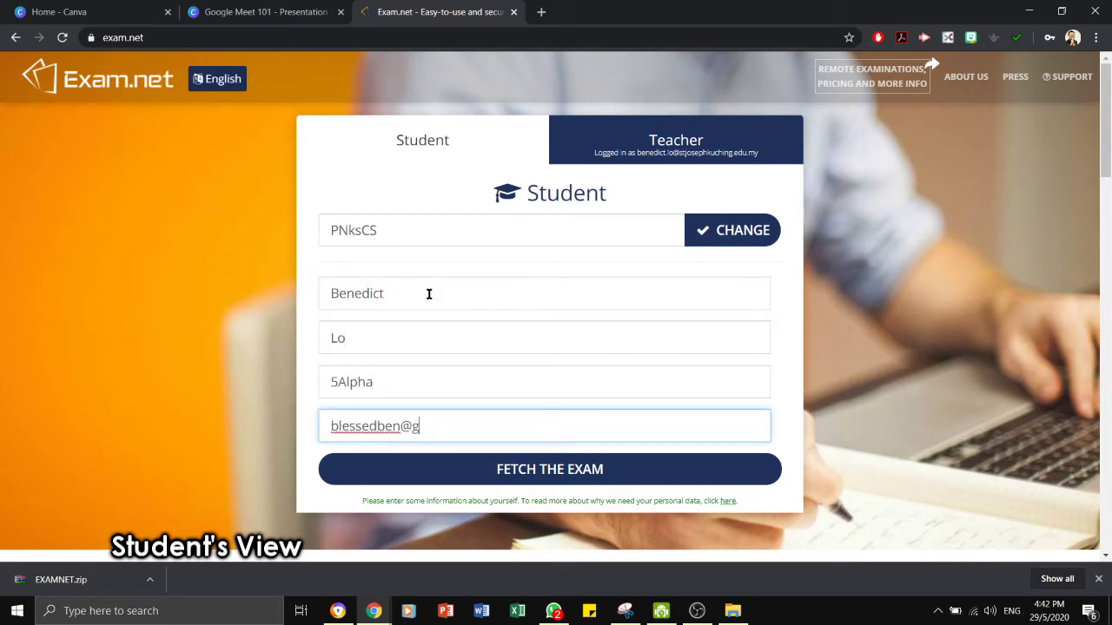
pyautogui.click(583, 464)
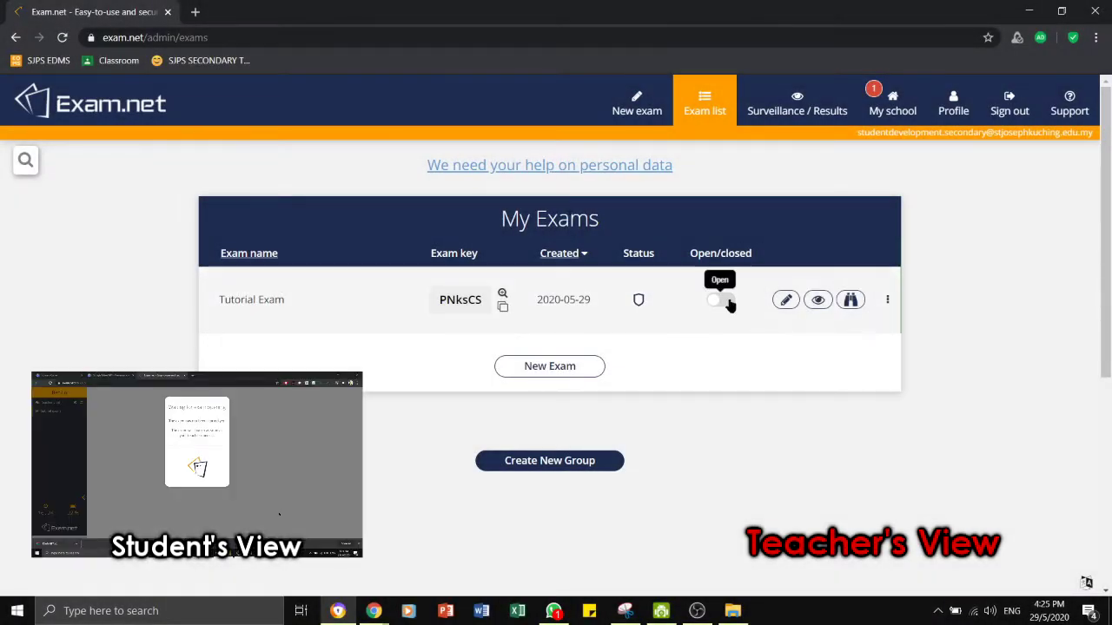
# Toggle Tutorial Exam to open and confirm opening it to new students.
pyautogui.click(726, 304)
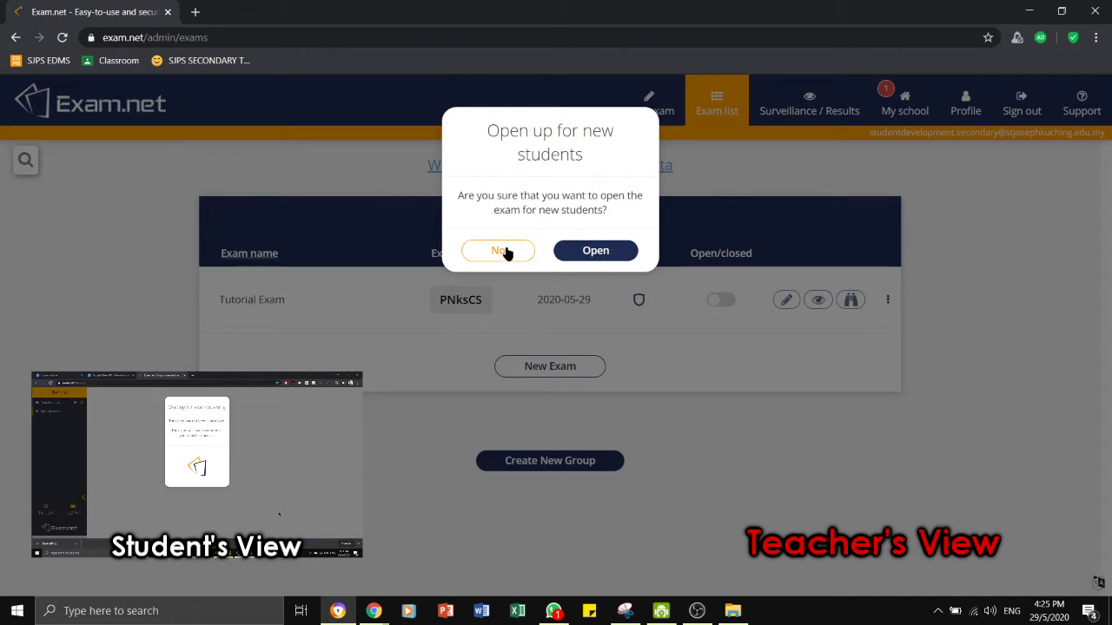
pyautogui.click(596, 252)
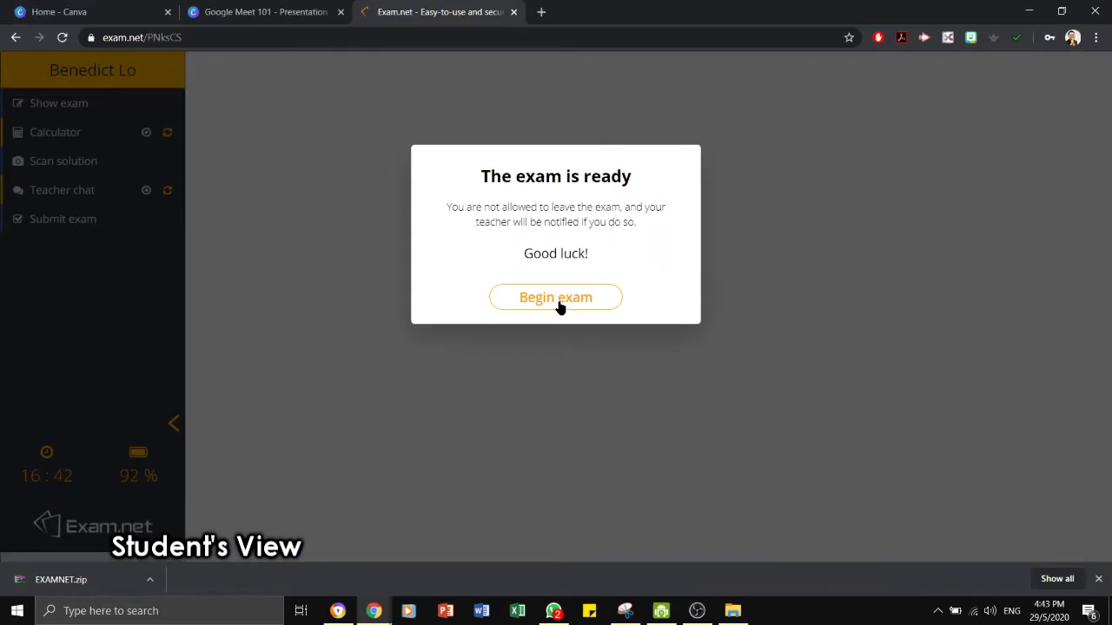
# Begin the exam and try the Side by side and Above and below layouts.
pyautogui.click(560, 304)
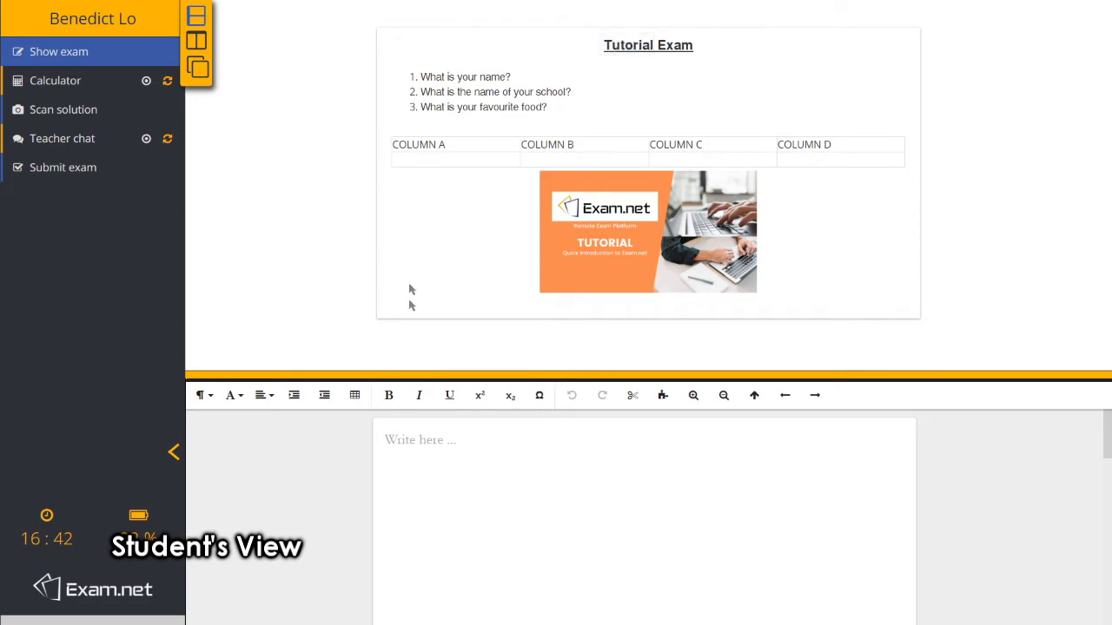
pyautogui.click(197, 41)
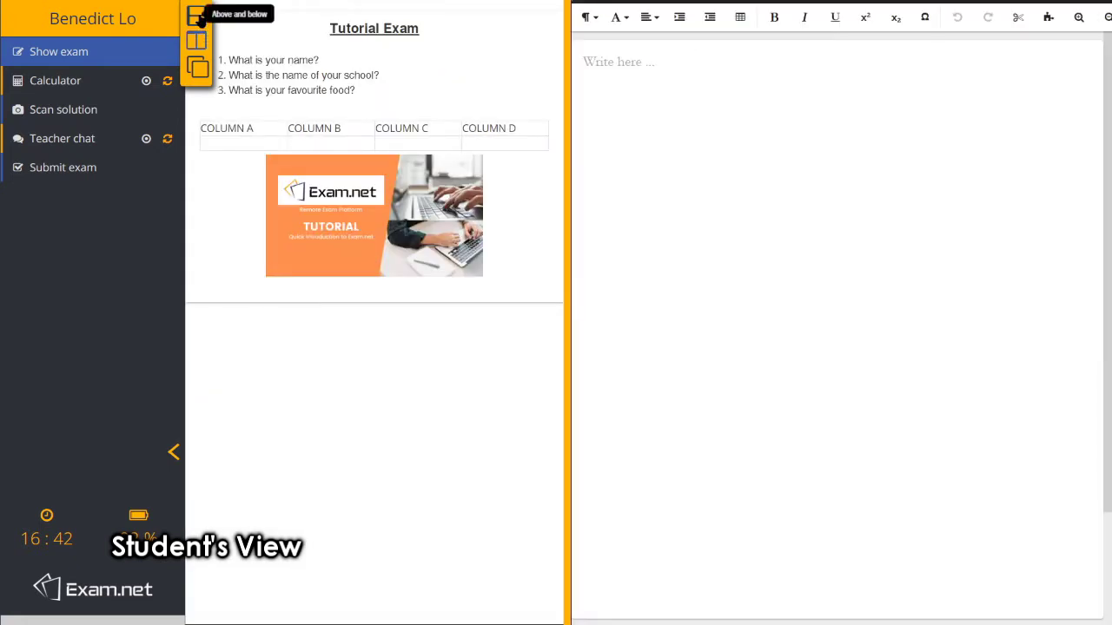
pyautogui.click(198, 18)
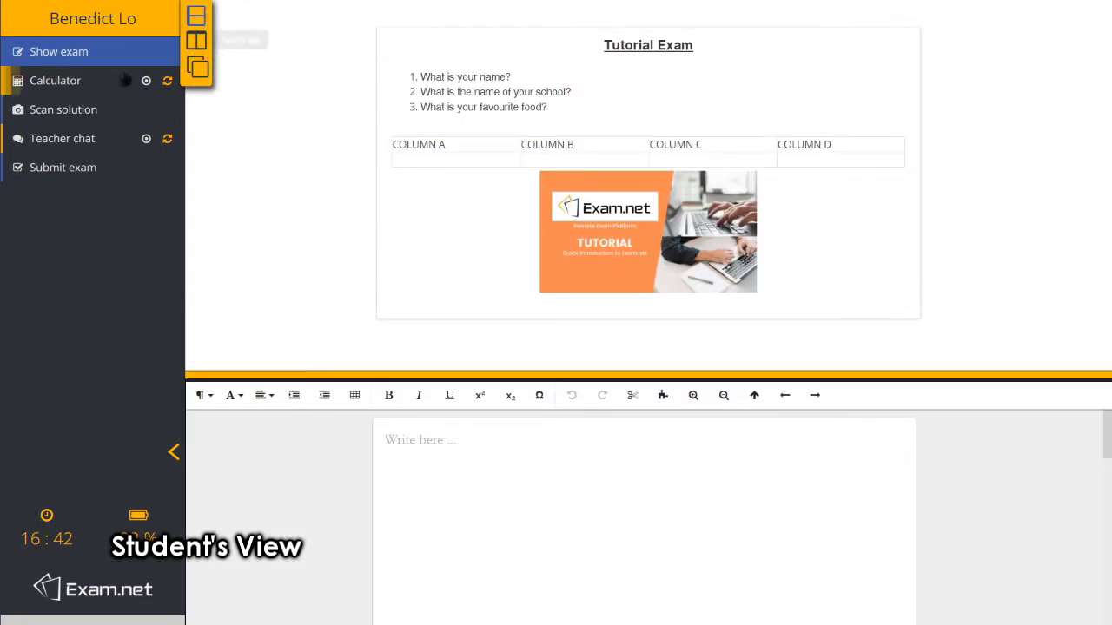
# Show the calculator, close it, then bring it back up.
pyautogui.click(76, 85)
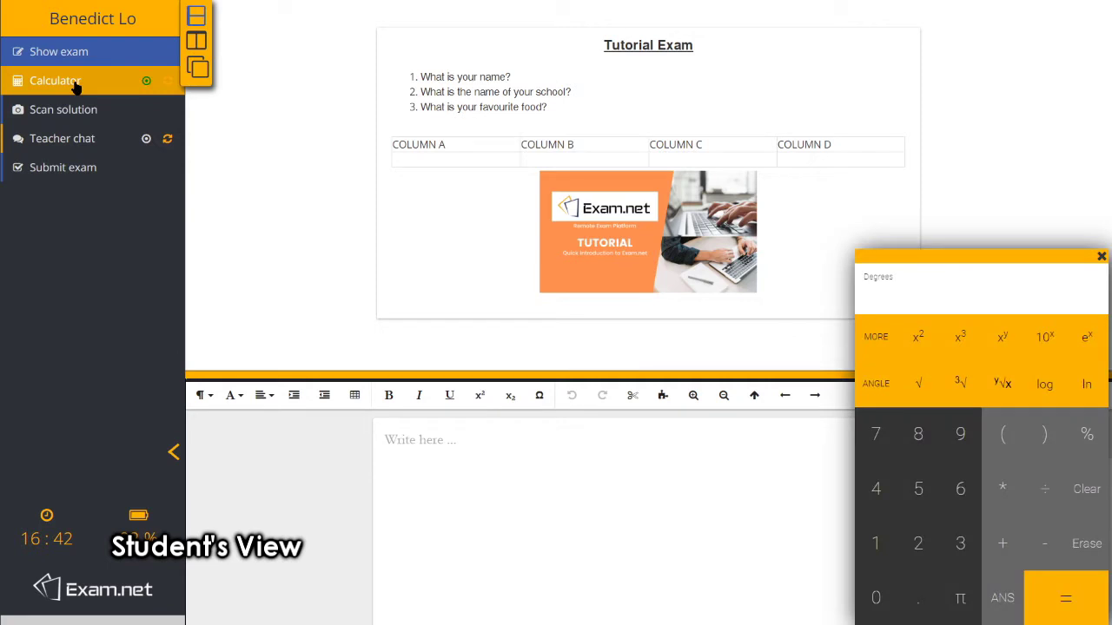
pyautogui.click(76, 87)
pyautogui.click(77, 87)
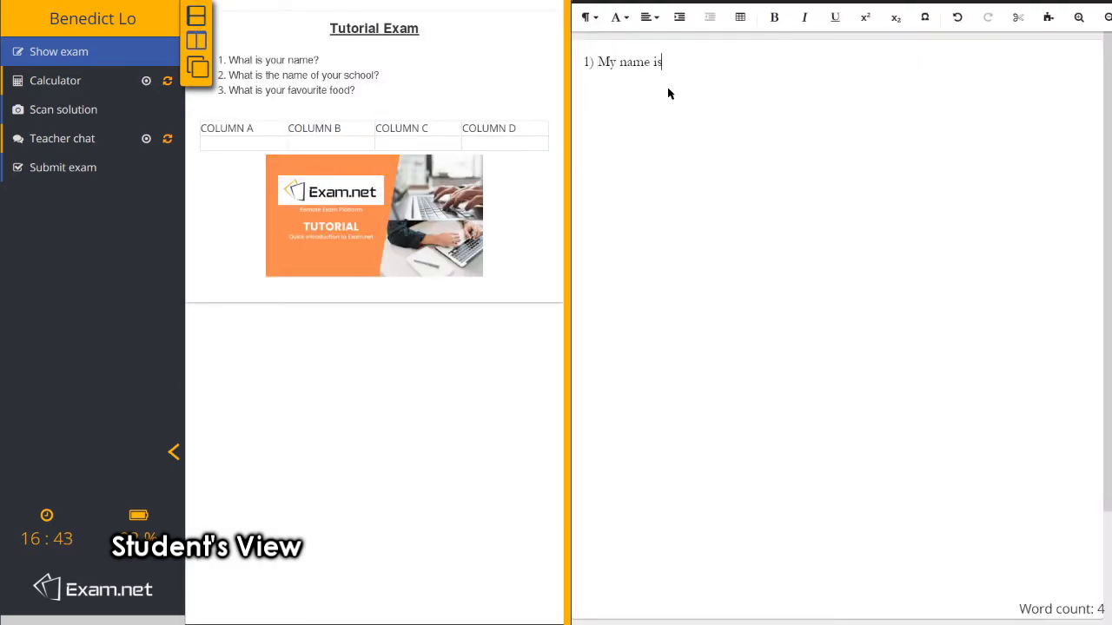
# Answer question 1 with the student's name and question 2 with 'St. Joseph's Private School Kuching.'.
pyautogui.press('Return')
pyautogui.write("2) St. Joseph's")
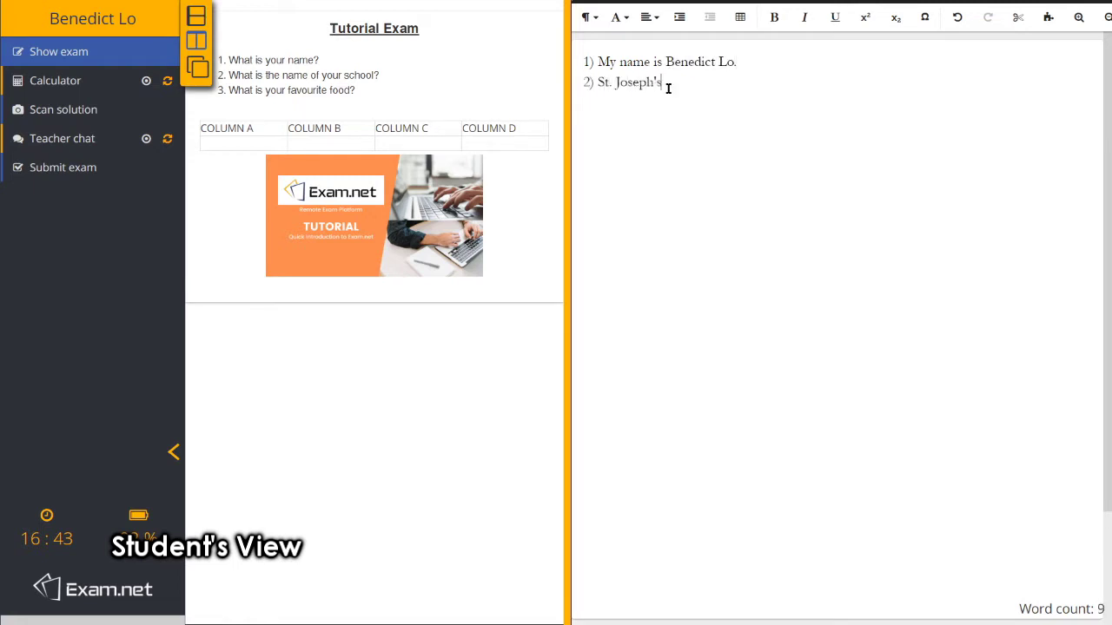
pyautogui.write(' Private School Kuching.')
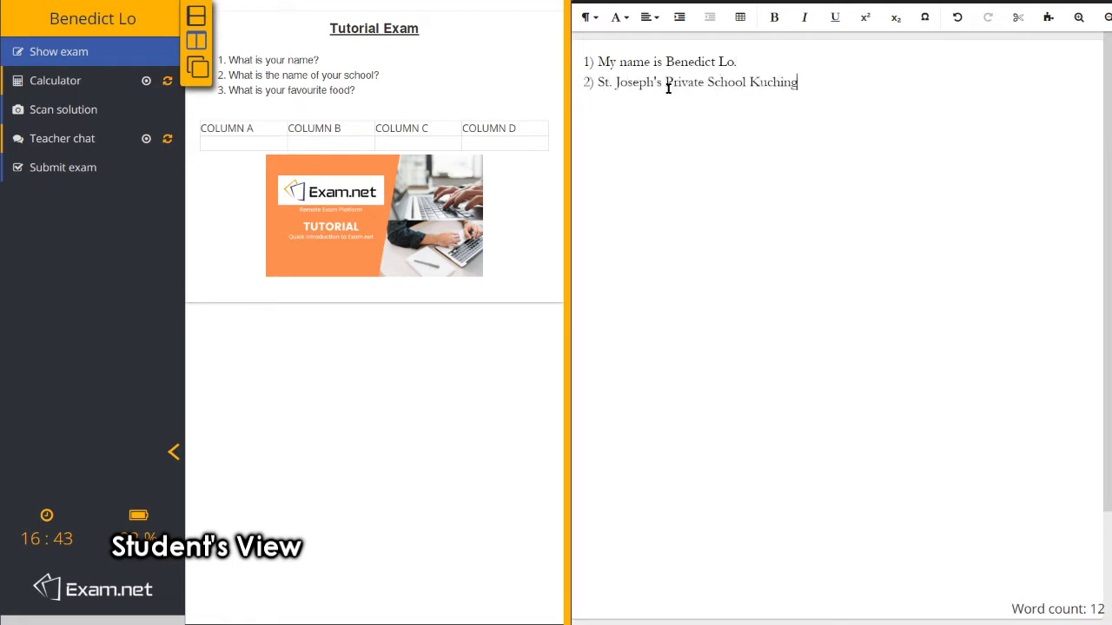
pyautogui.press('Return')
# Type answer 3 about laksa, then delete it, leaving only '3)'.
pyautogui.write('3) My favourite food is laksa.')
pyautogui.moveTo(747, 102); pyautogui.dragTo(580, 105)
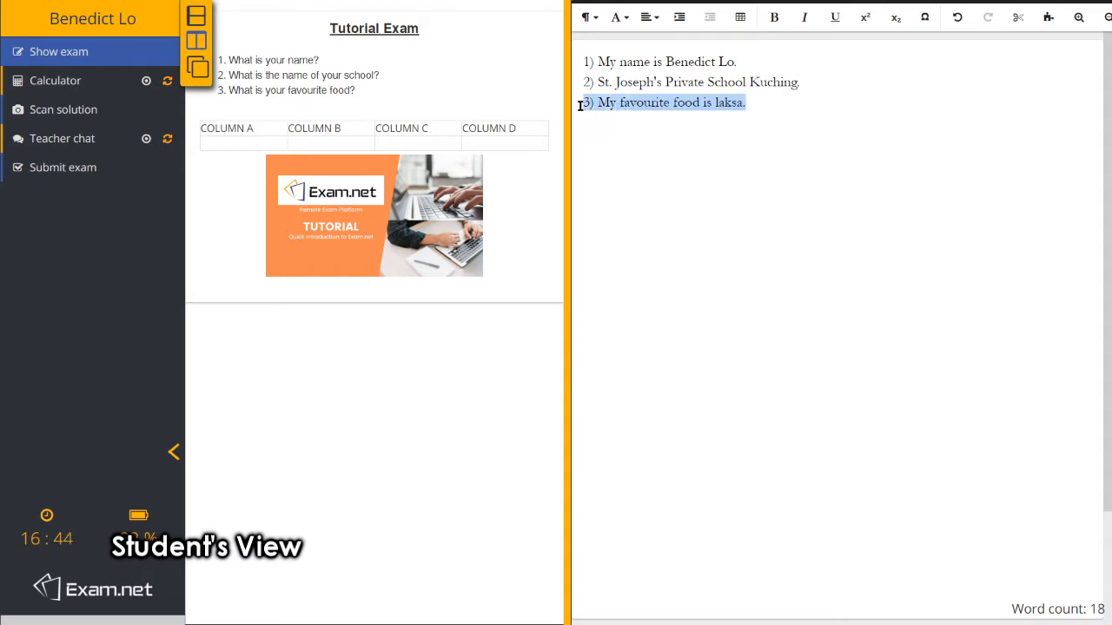
pyautogui.press('BackSpace')
pyautogui.write('3')
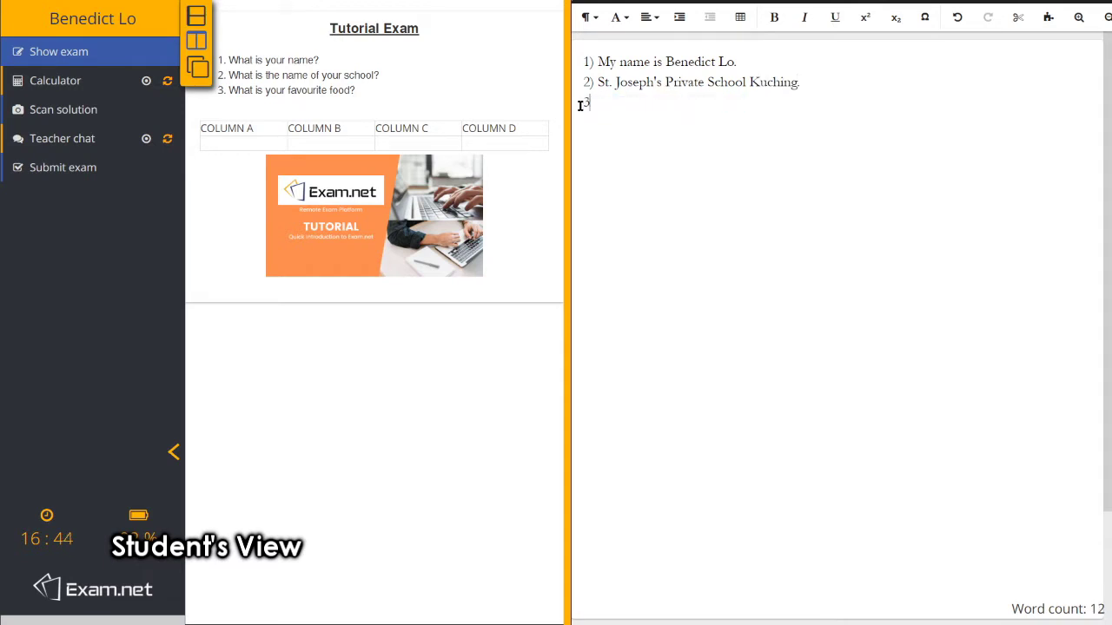
pyautogui.write(')')
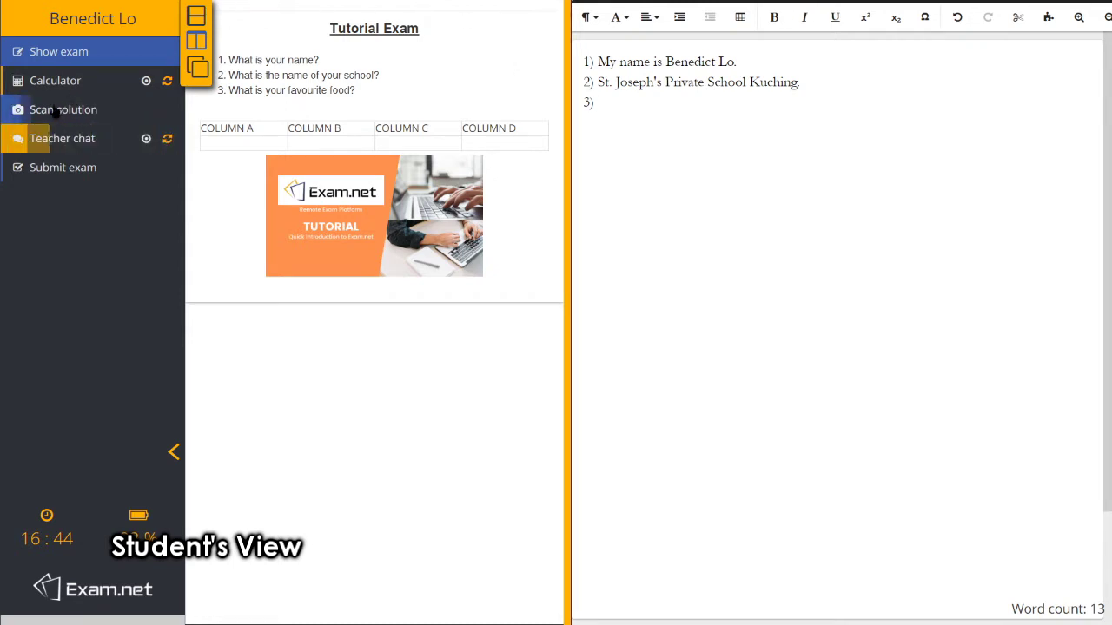
# Go to the Scan solution page for a handwritten answer.
pyautogui.click(100, 111)
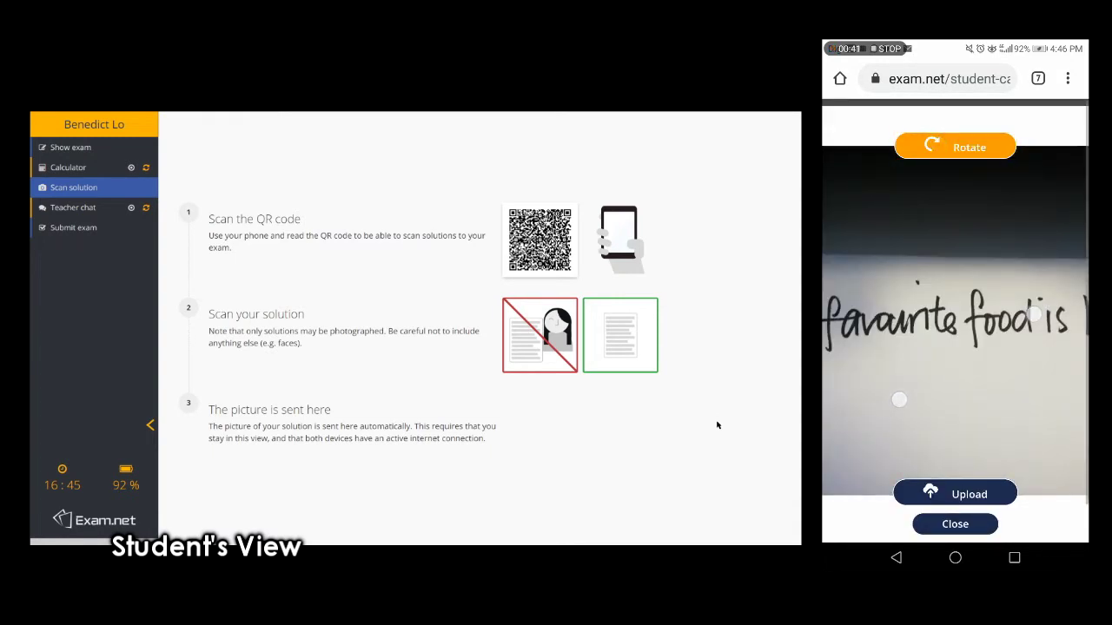
# Upload the phone photo and save it into the answer area with code 1.
pyautogui.click(954, 493)
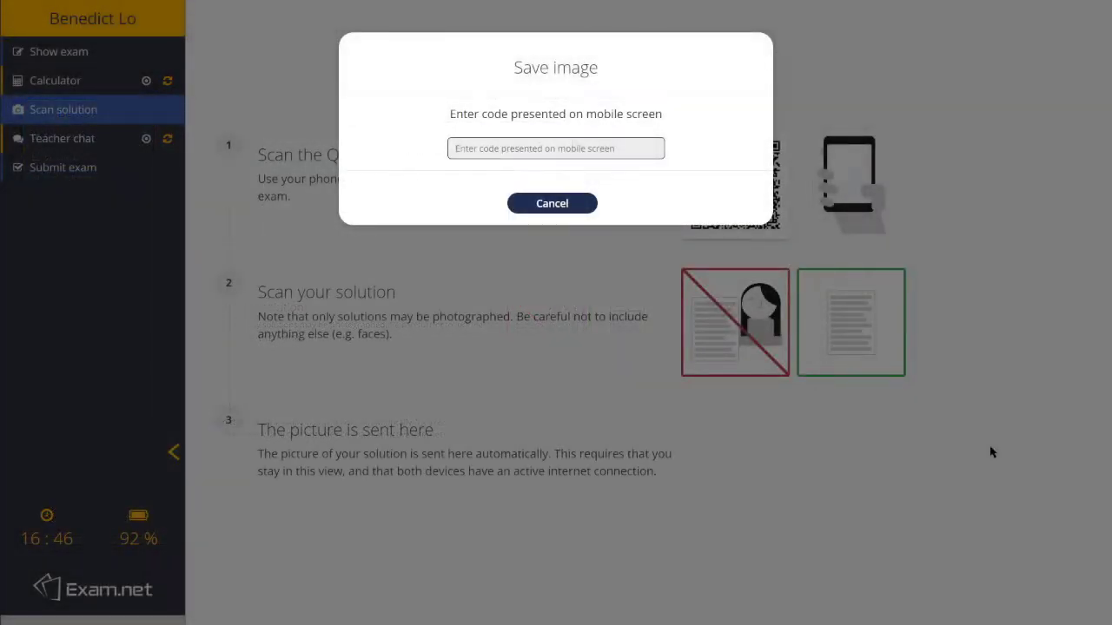
pyautogui.write('1')
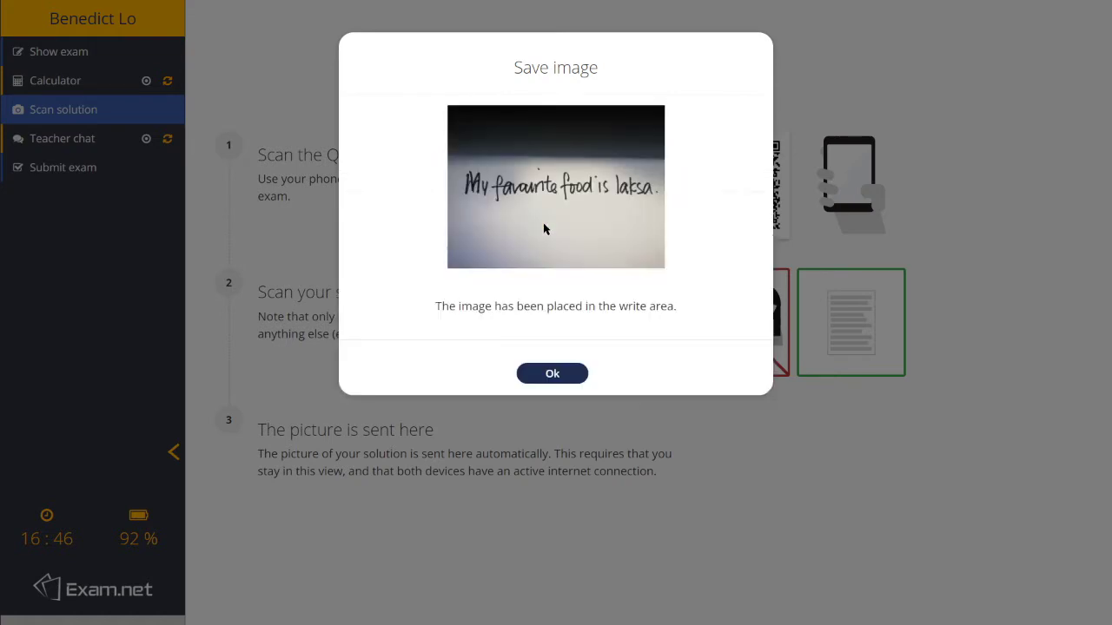
pyautogui.click(572, 373)
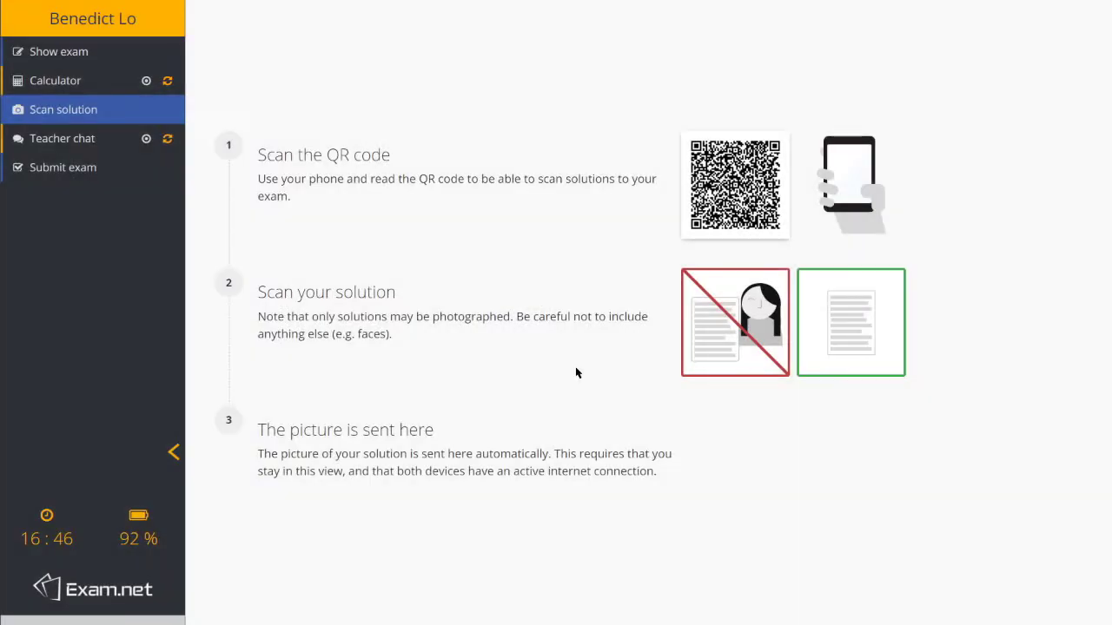
# Move the photo directly under answer 3 and left-align it.
pyautogui.click(62, 51)
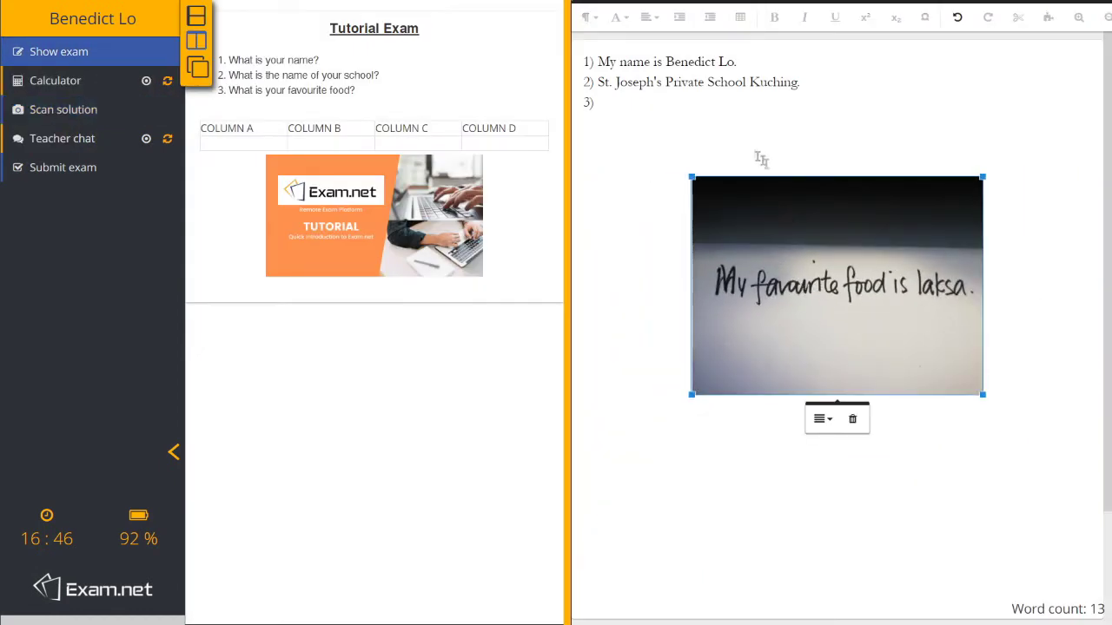
pyautogui.click(722, 105)
pyautogui.press('Delete')
pyautogui.press('Delete')
pyautogui.press('Delete')
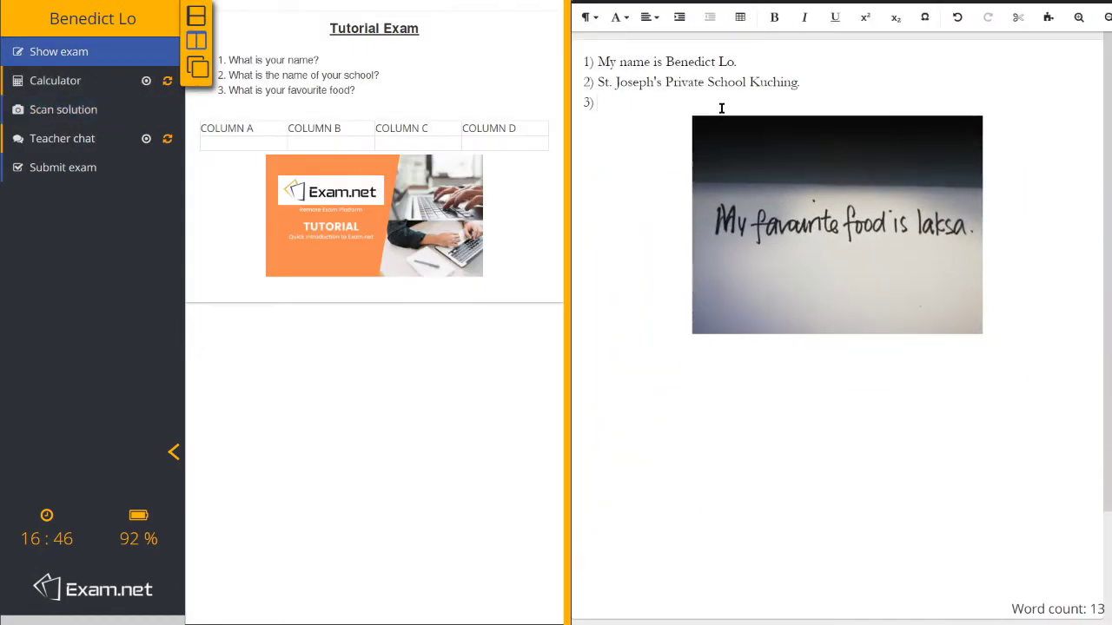
pyautogui.click(772, 166)
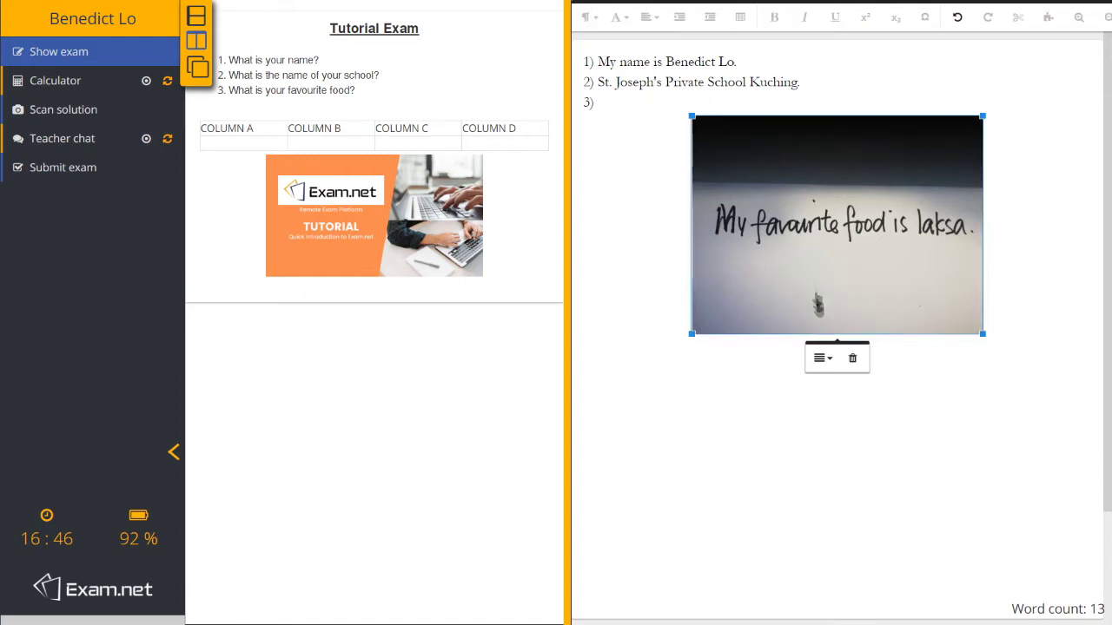
pyautogui.click(821, 358)
pyautogui.click(832, 383)
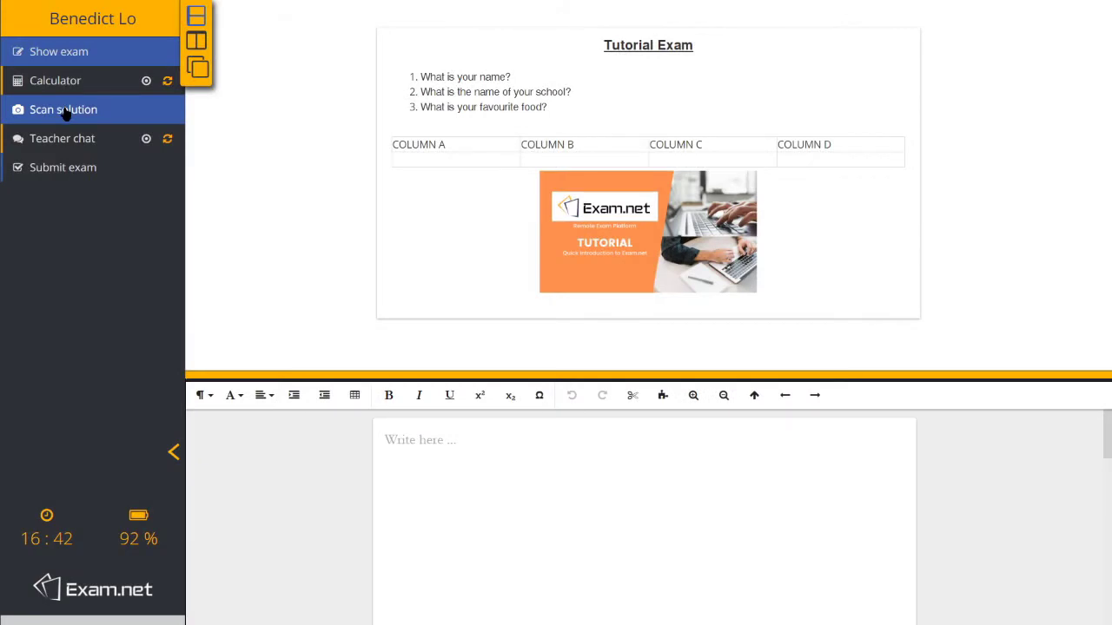
# Send 'Teacher I have a problem' in the Teacher chat.
pyautogui.click(63, 138)
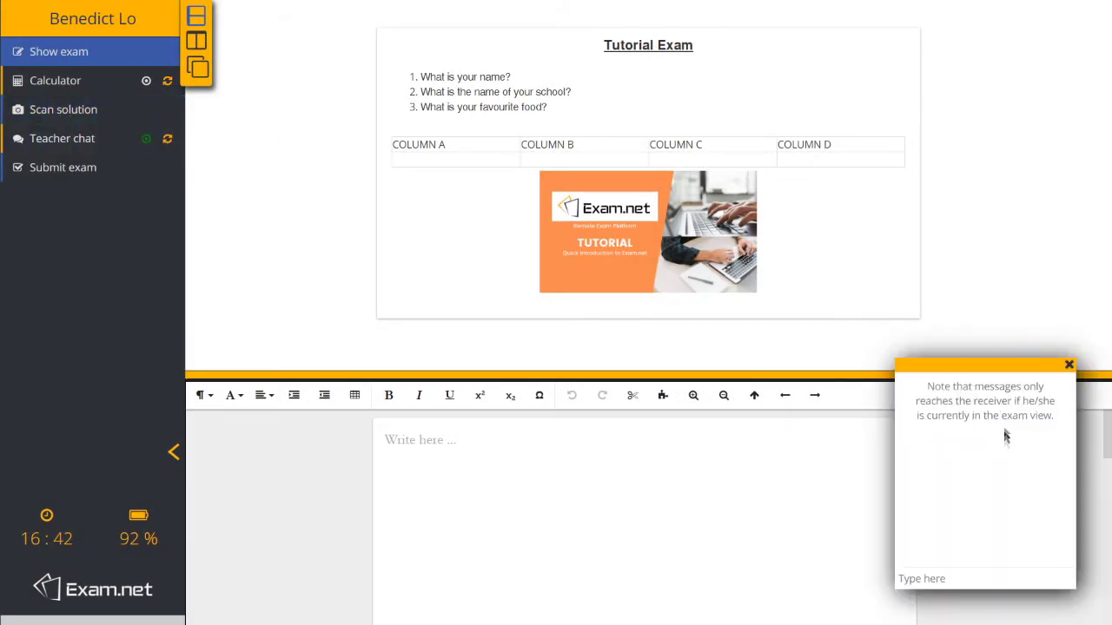
pyautogui.click(932, 580)
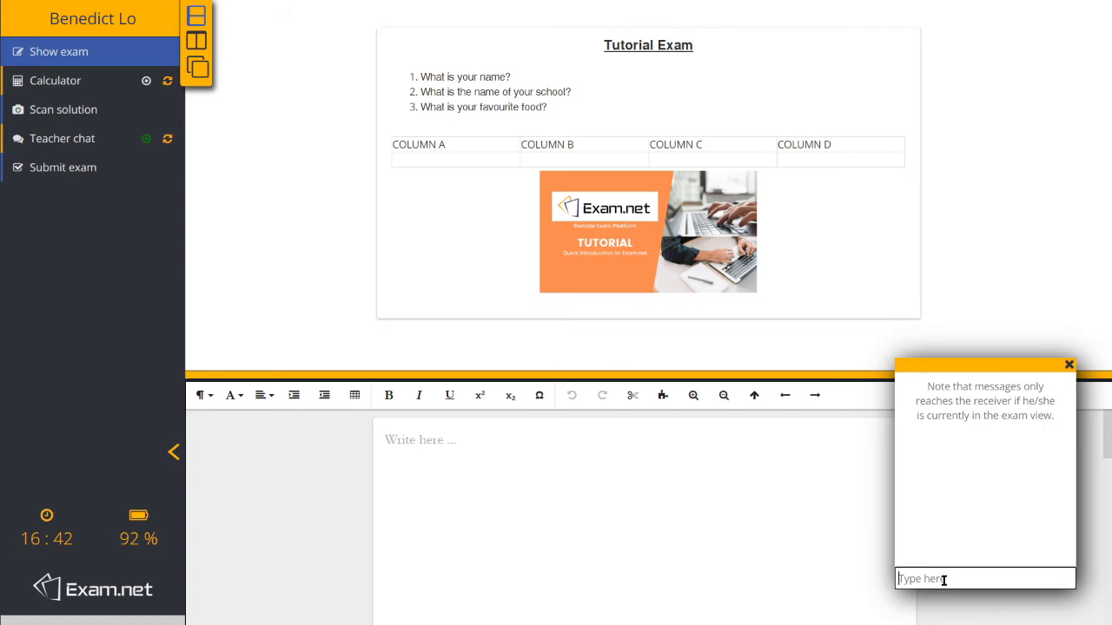
pyautogui.write('Teacher I have a problem.')
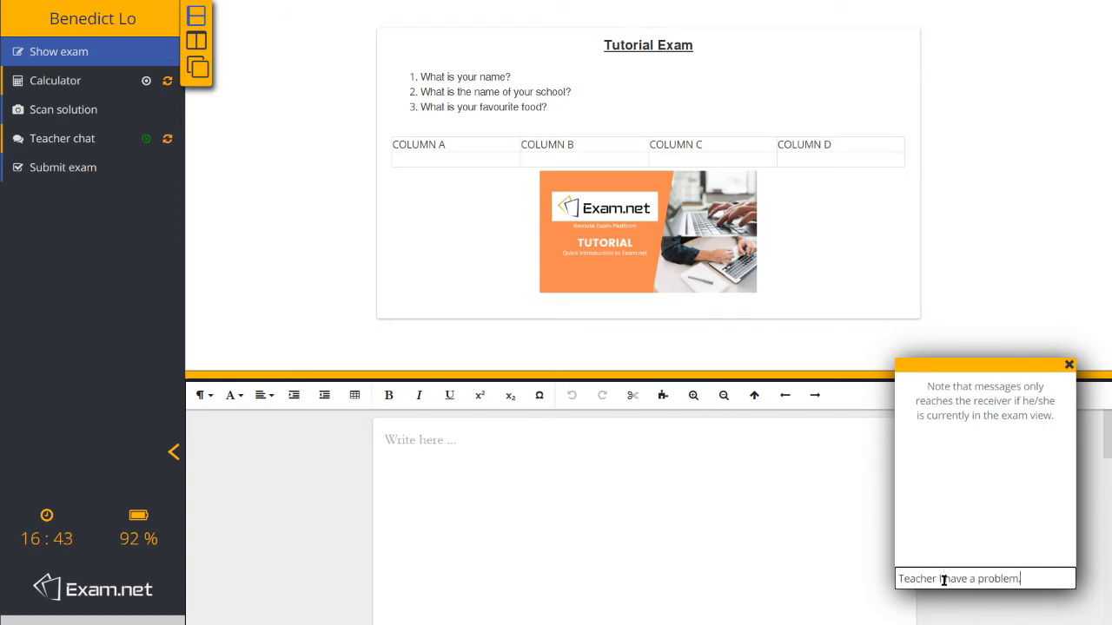
pyautogui.press('Return')
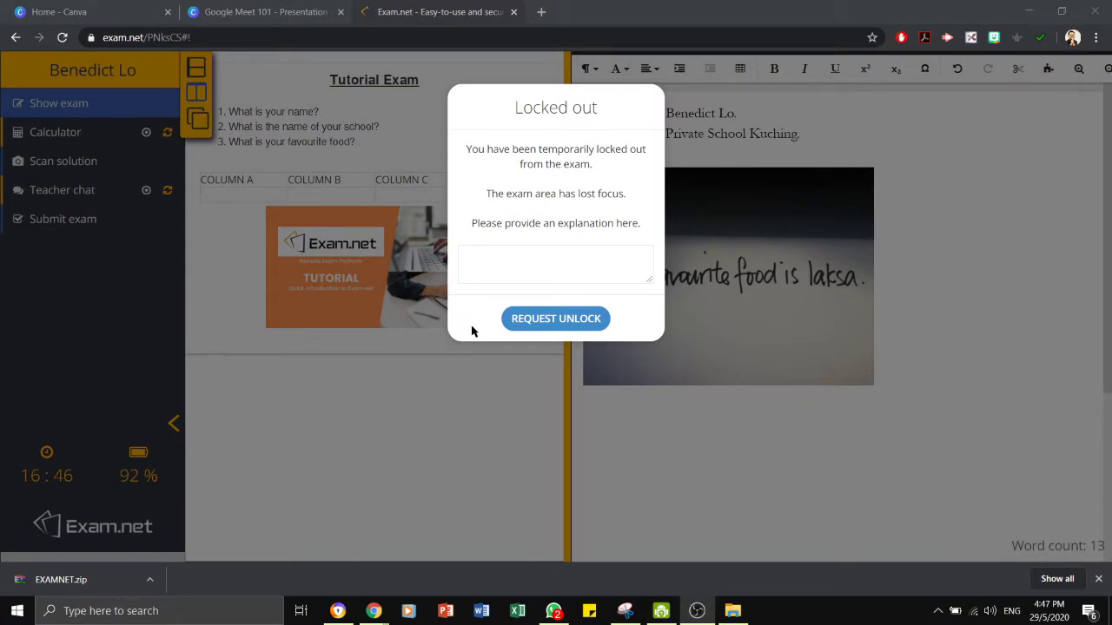
# Request unlock with the explanation 'I accidentally press escape.'.
pyautogui.click(546, 321)
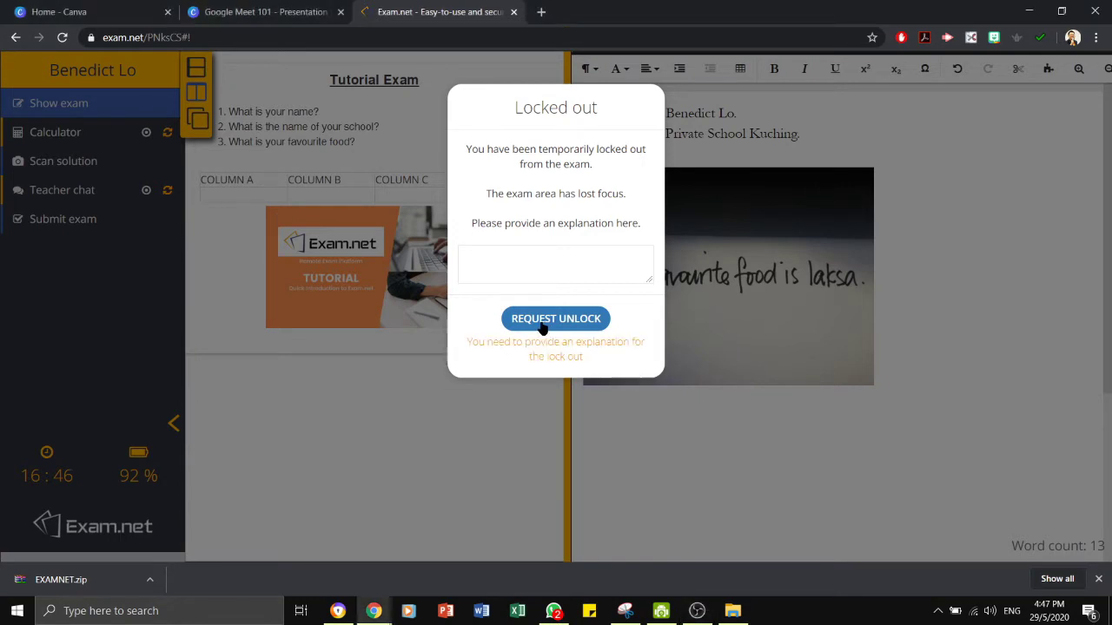
pyautogui.click(535, 254)
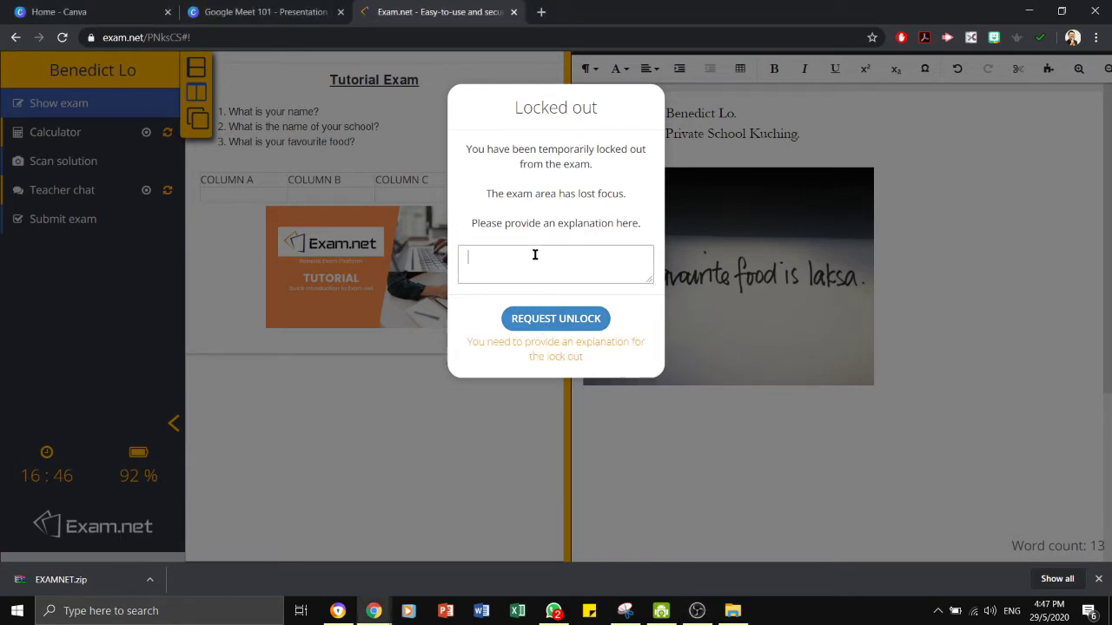
pyautogui.write('I accidentally press escape')
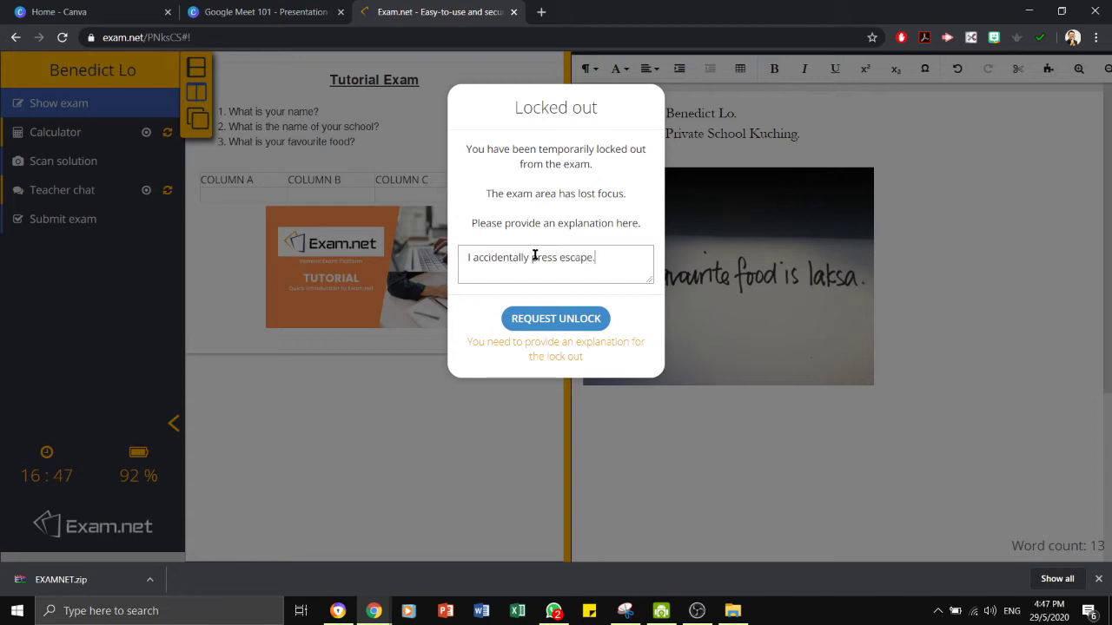
pyautogui.write('.')
pyautogui.press('Return')
pyautogui.click(553, 318)
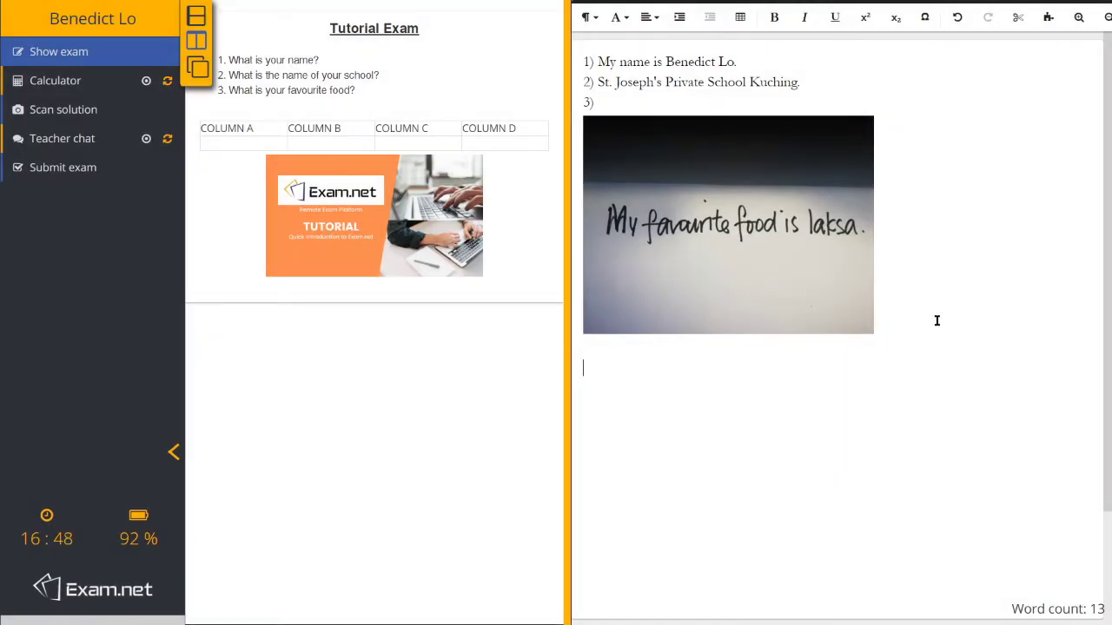
# Submit the exam and confirm in the dialog.
pyautogui.click(40, 175)
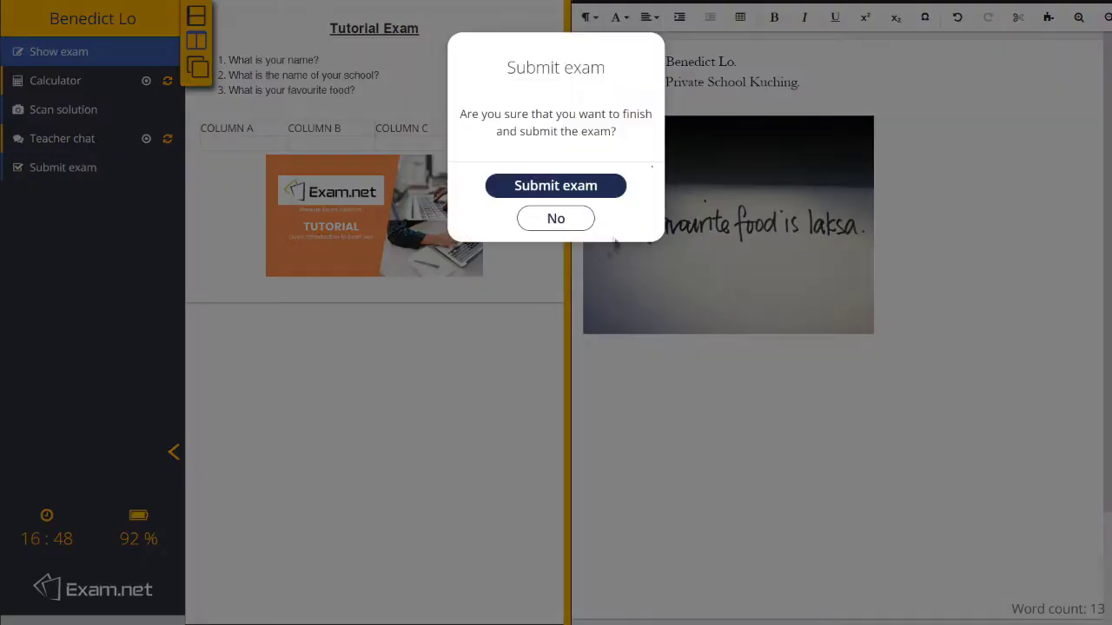
pyautogui.click(584, 188)
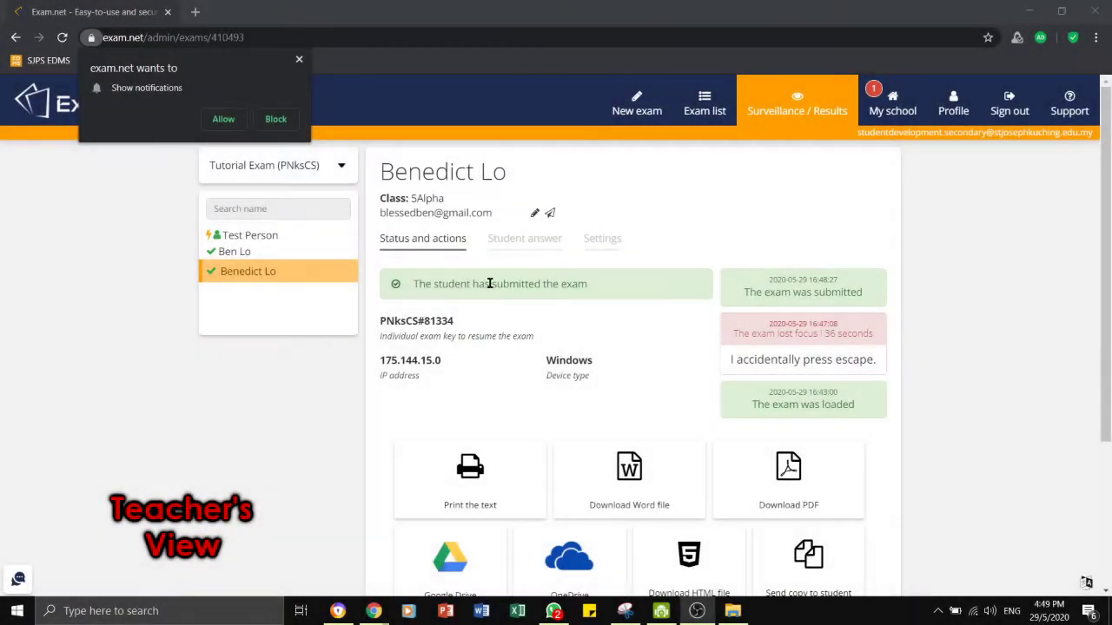
# Allow notifications, dismiss the chat alert, and view the student's answer with the handwritten laksa photo.
pyautogui.click(224, 124)
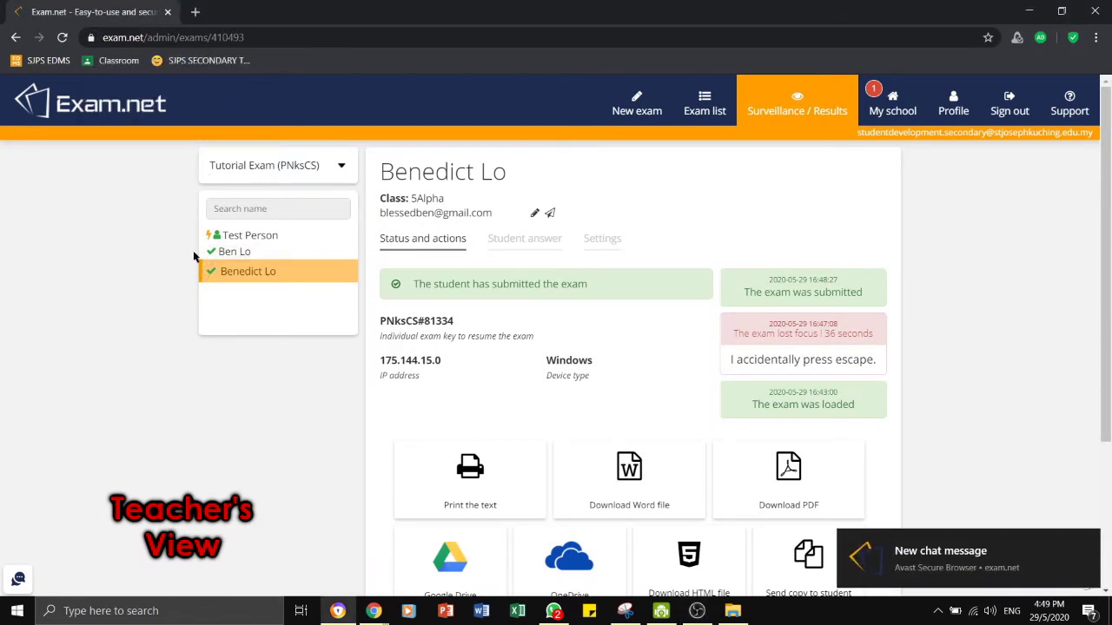
pyautogui.click(943, 560)
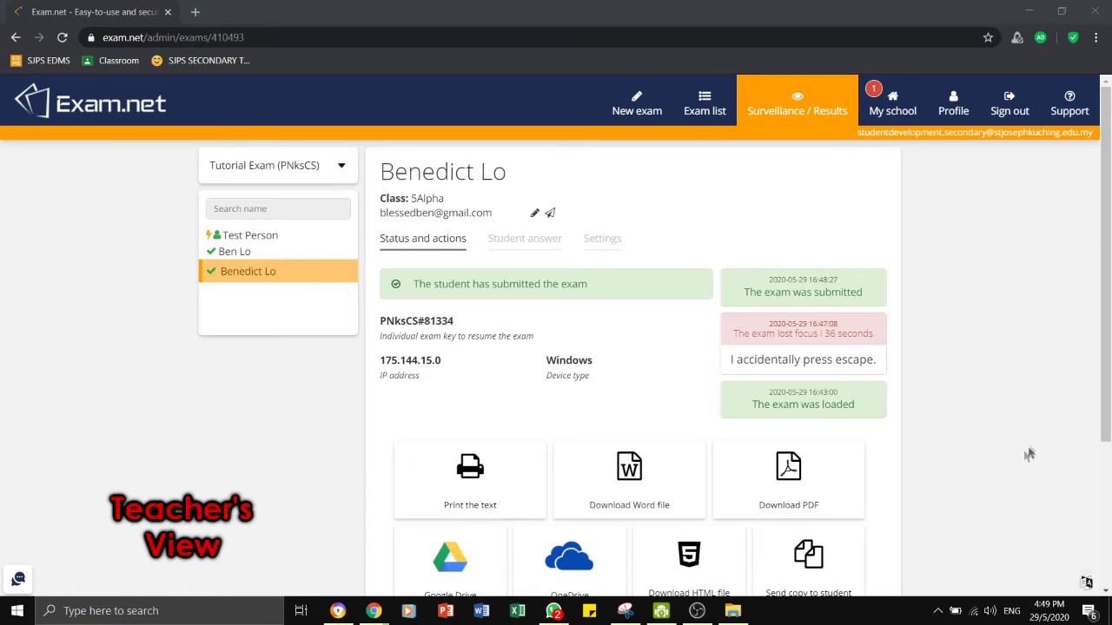
pyautogui.scroll(-2, 1016, 469)
pyautogui.click(526, 243)
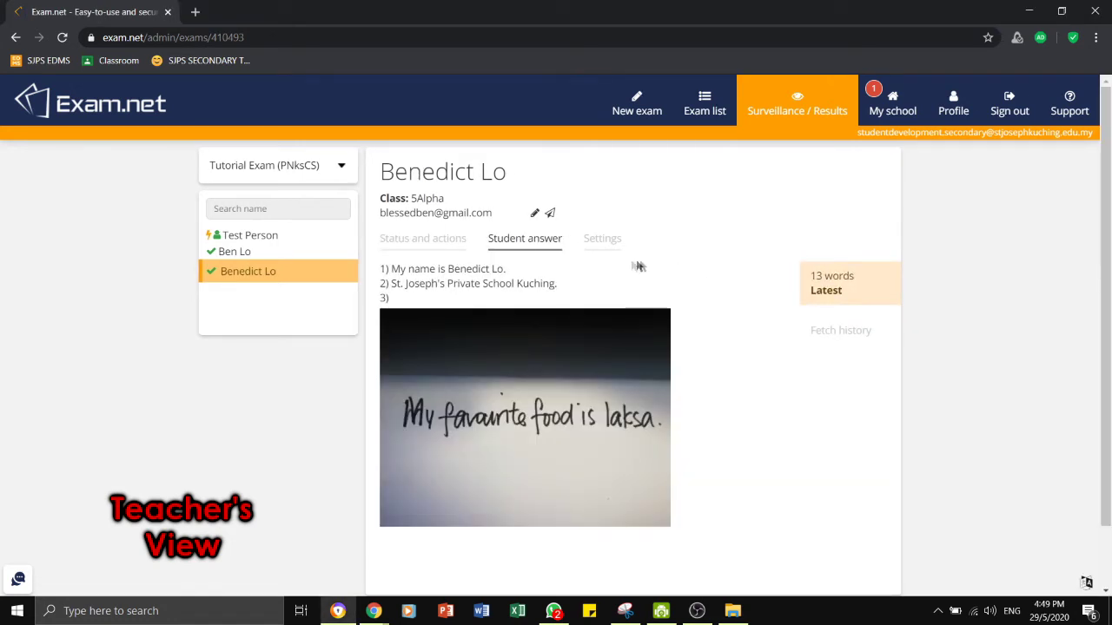
# Check the student's Settings and Status tabs and highlight their individual exam key.
pyautogui.click(609, 246)
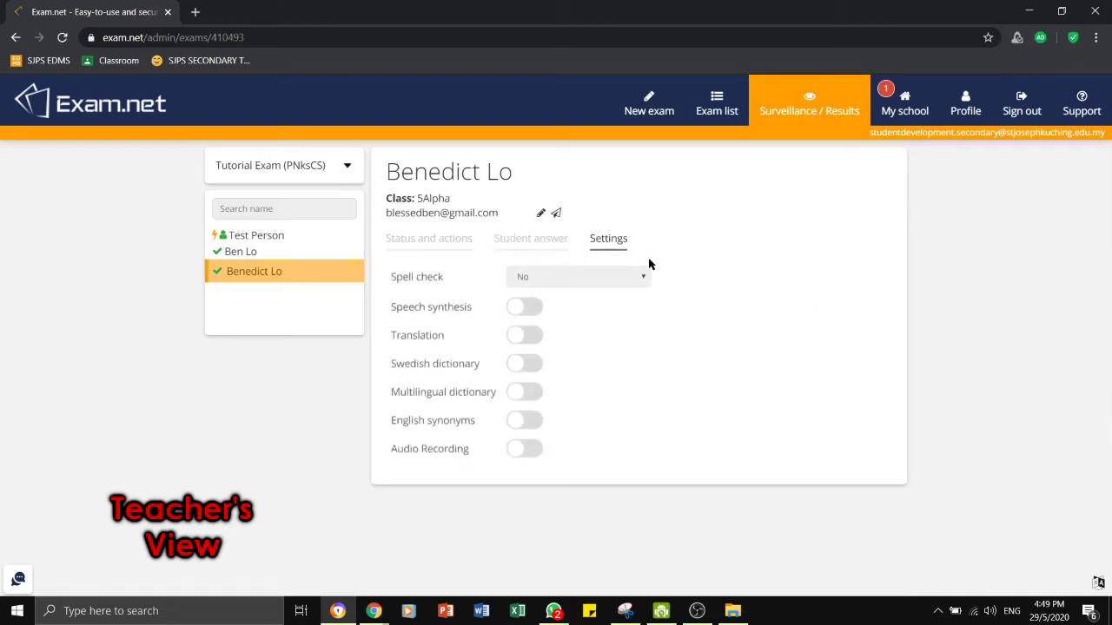
pyautogui.click(426, 241)
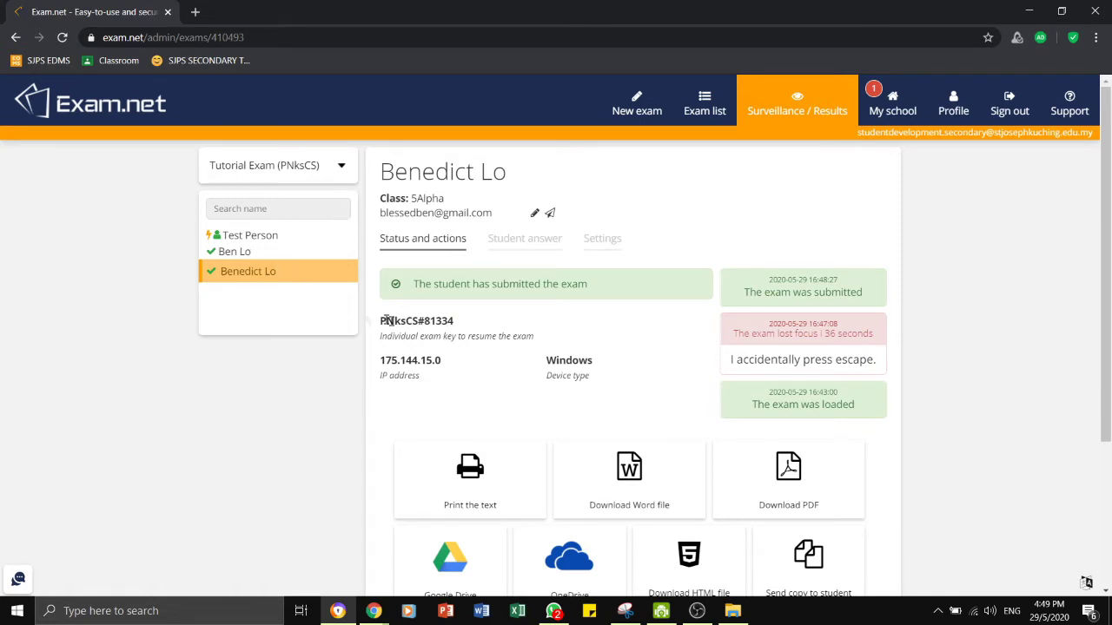
pyautogui.moveTo(380, 321); pyautogui.dragTo(467, 322)
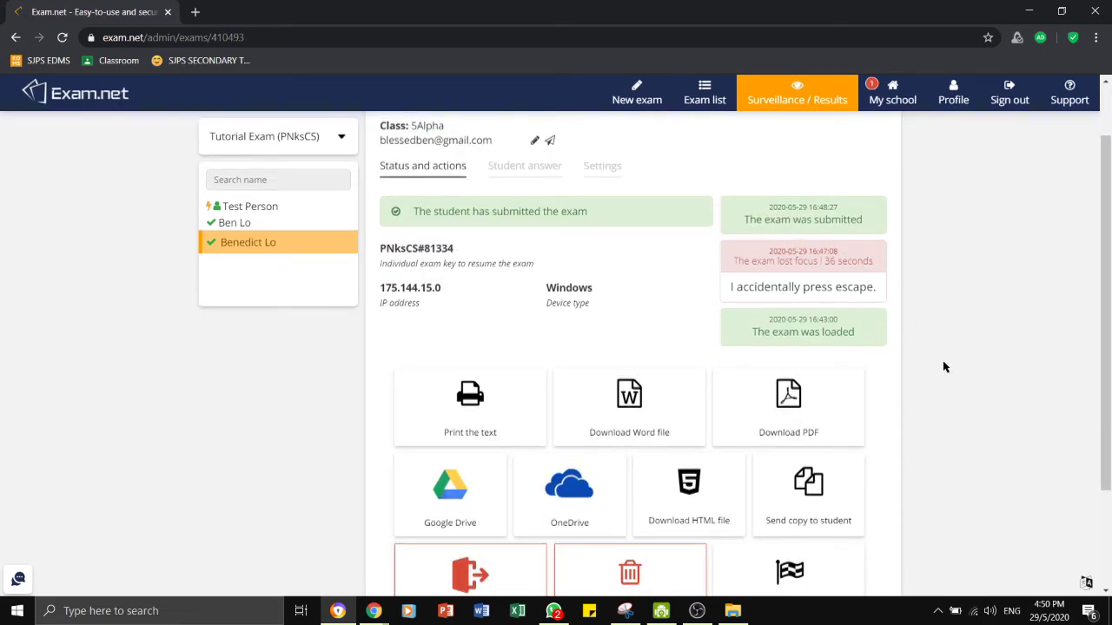
# Scroll the SJPS F5 BK - TOPICAL TEST 2 overview and bring up the remaining-minutes timer prompt.
pyautogui.scroll(-2, 943, 364)
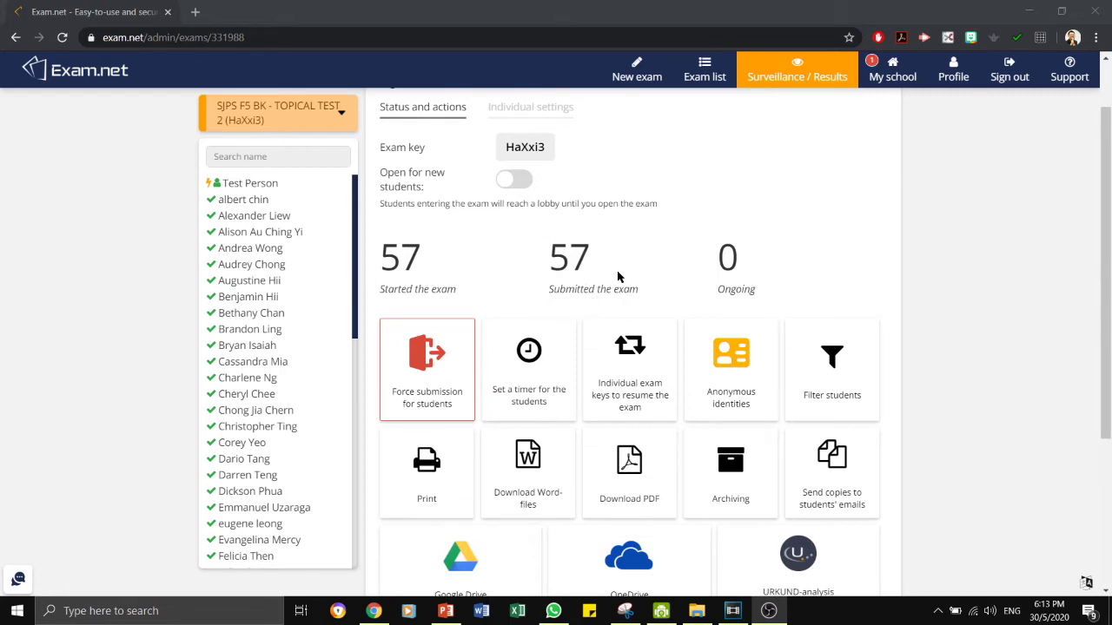
pyautogui.scroll(-1, 446, 330)
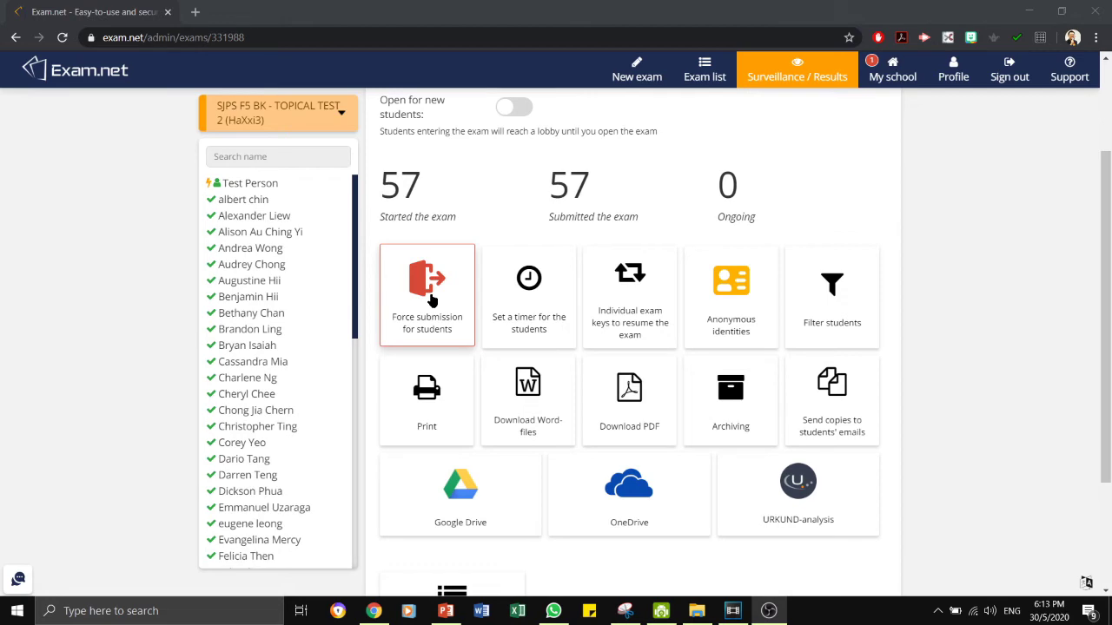
pyautogui.click(540, 331)
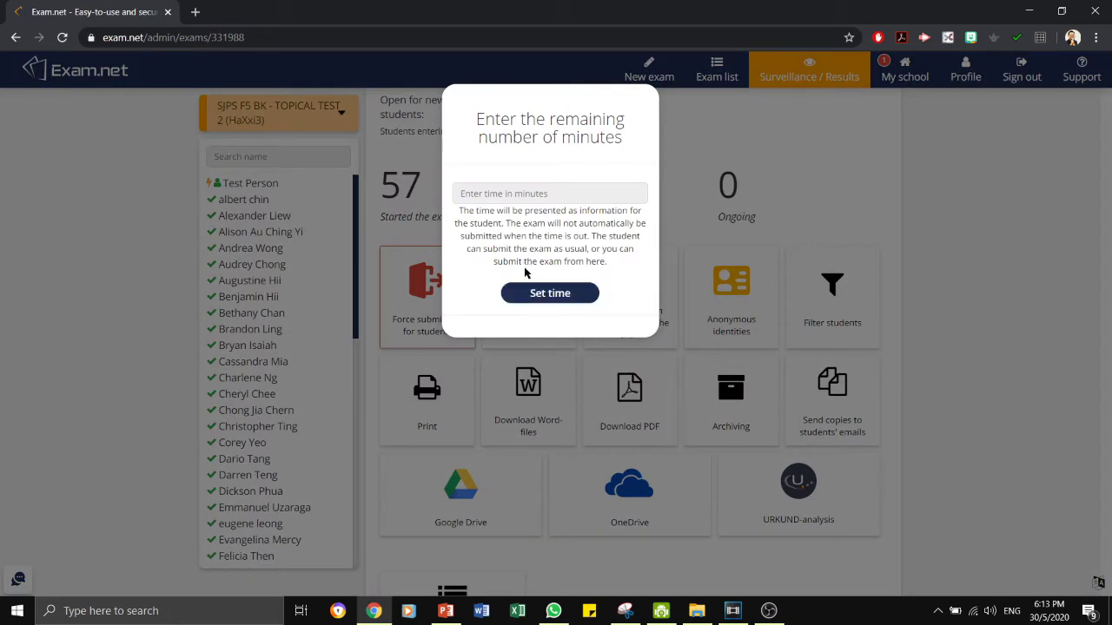
# Dismiss the timer prompt and open the individual keys list for resuming the exam.
pyautogui.click(511, 192)
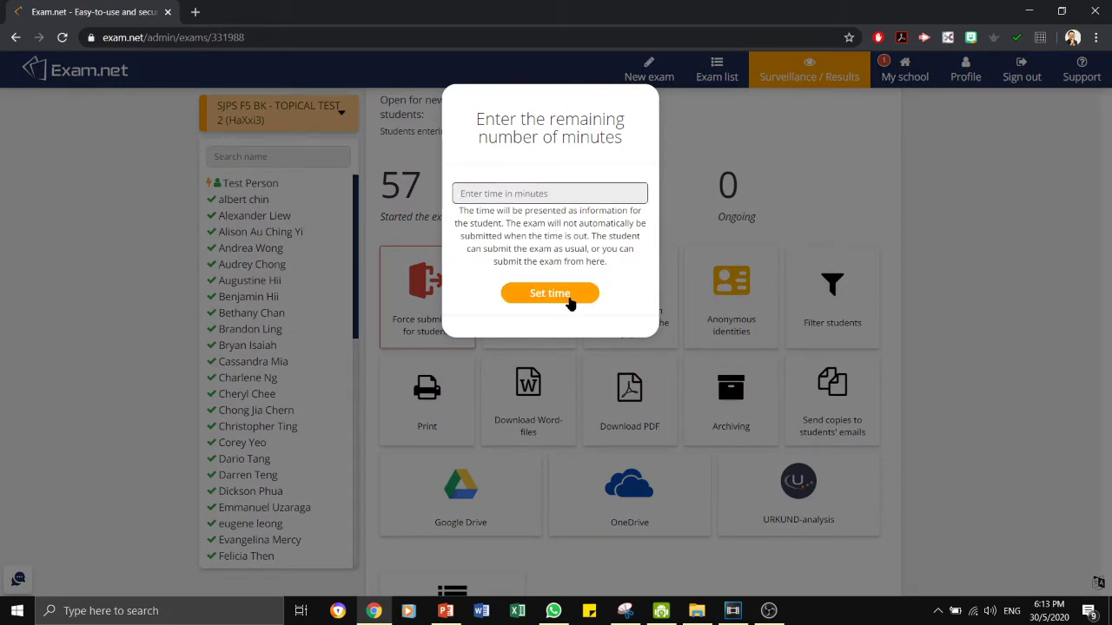
pyautogui.click(556, 300)
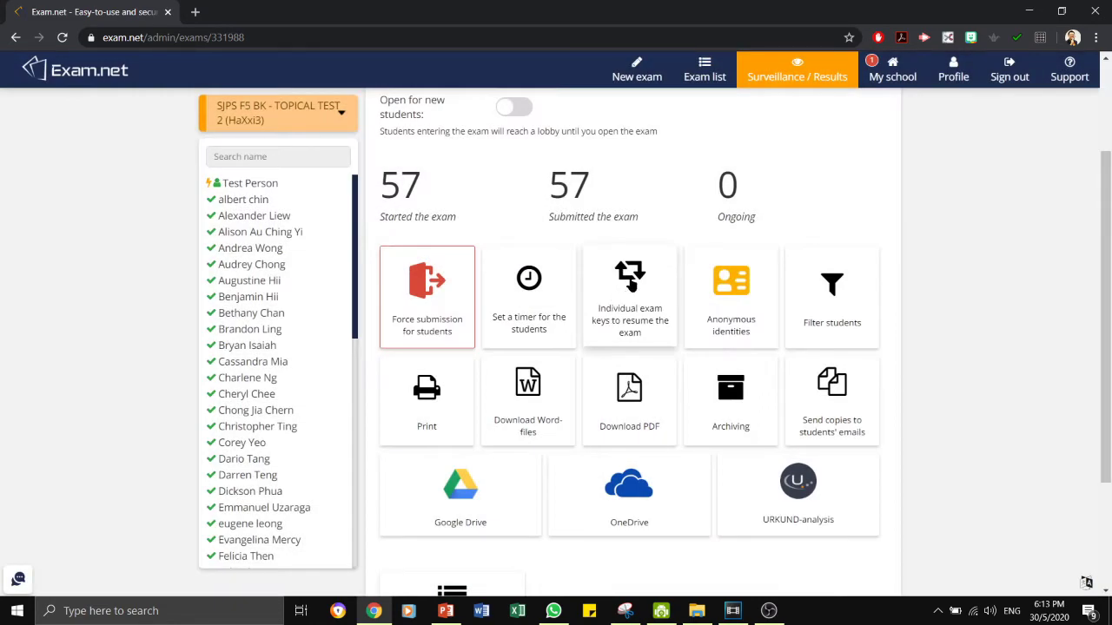
pyautogui.click(631, 280)
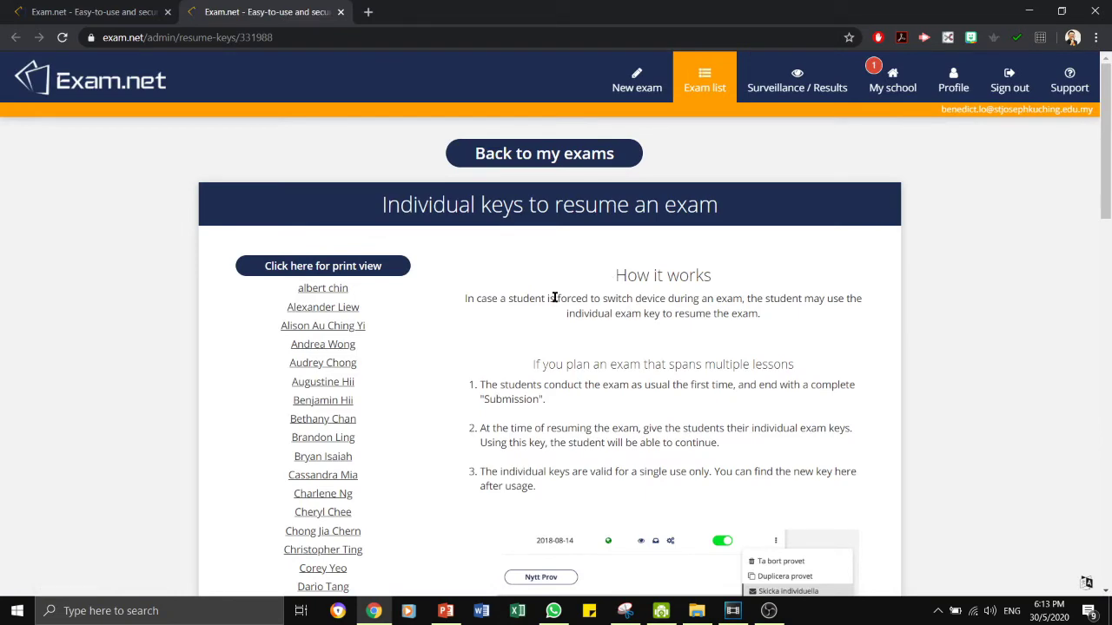
pyautogui.scroll(-3, 539, 313)
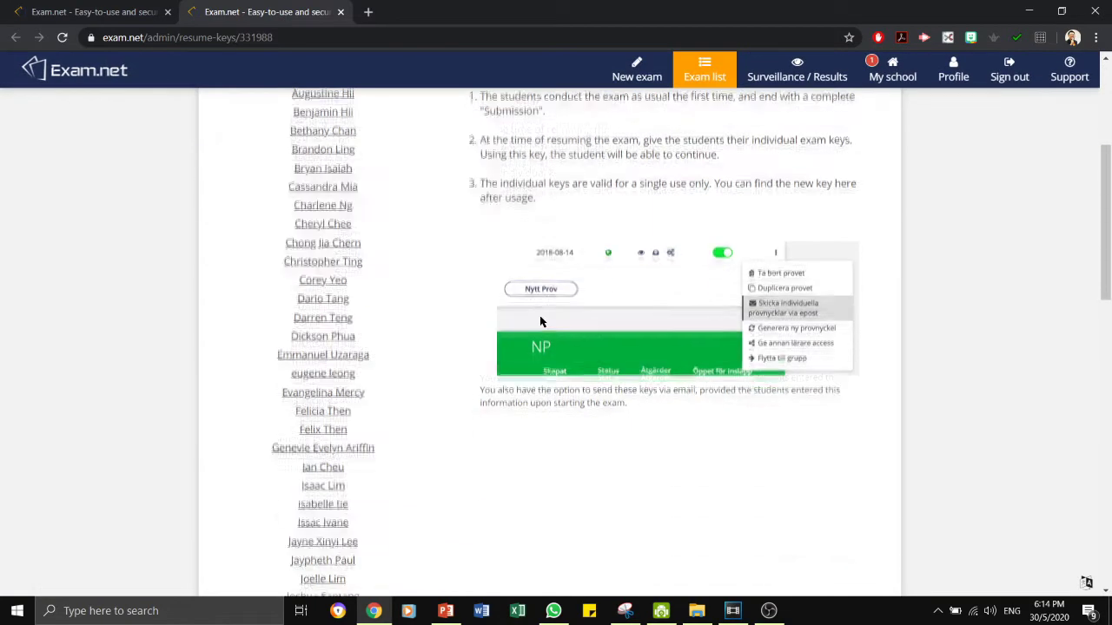
pyautogui.scroll(3, 525, 321)
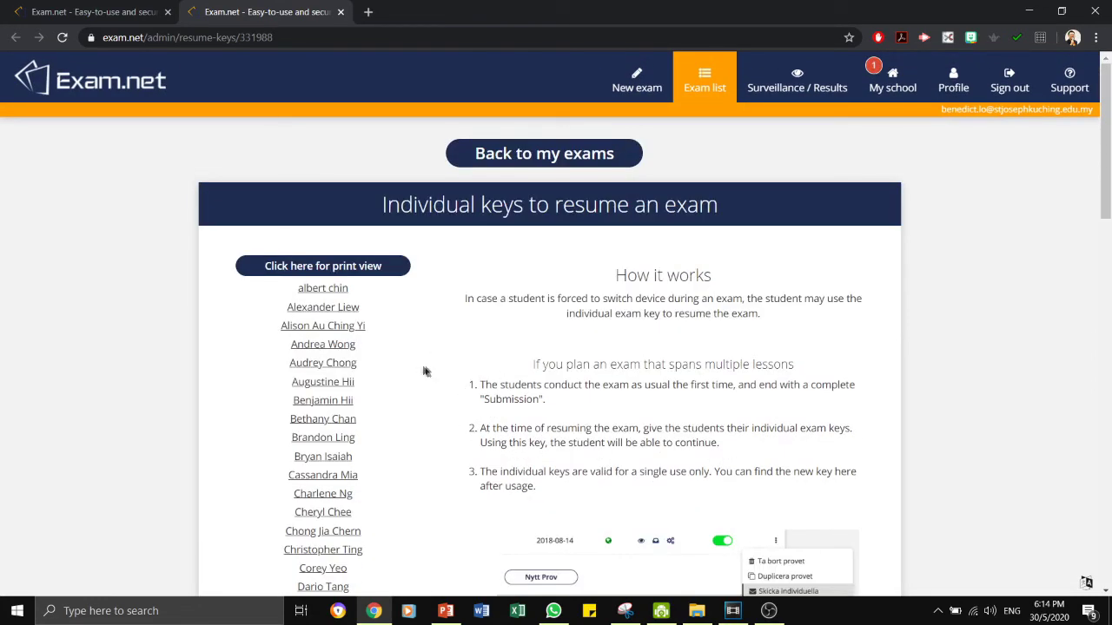
# Look up and highlight one student's resume key, then close it and go back.
pyautogui.click(320, 344)
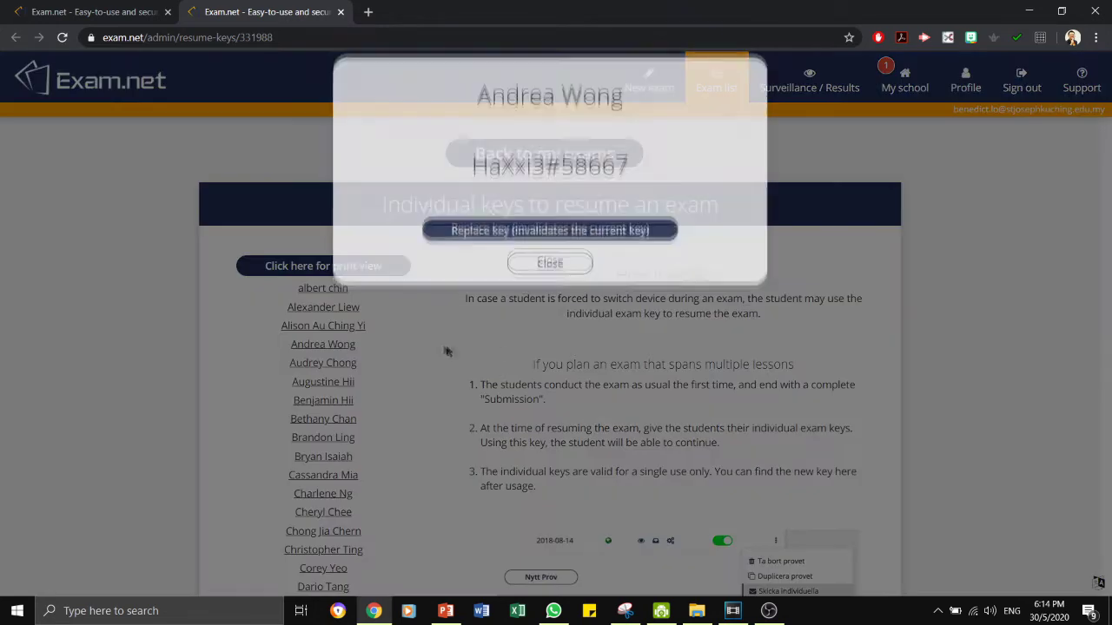
pyautogui.moveTo(474, 192); pyautogui.dragTo(645, 193)
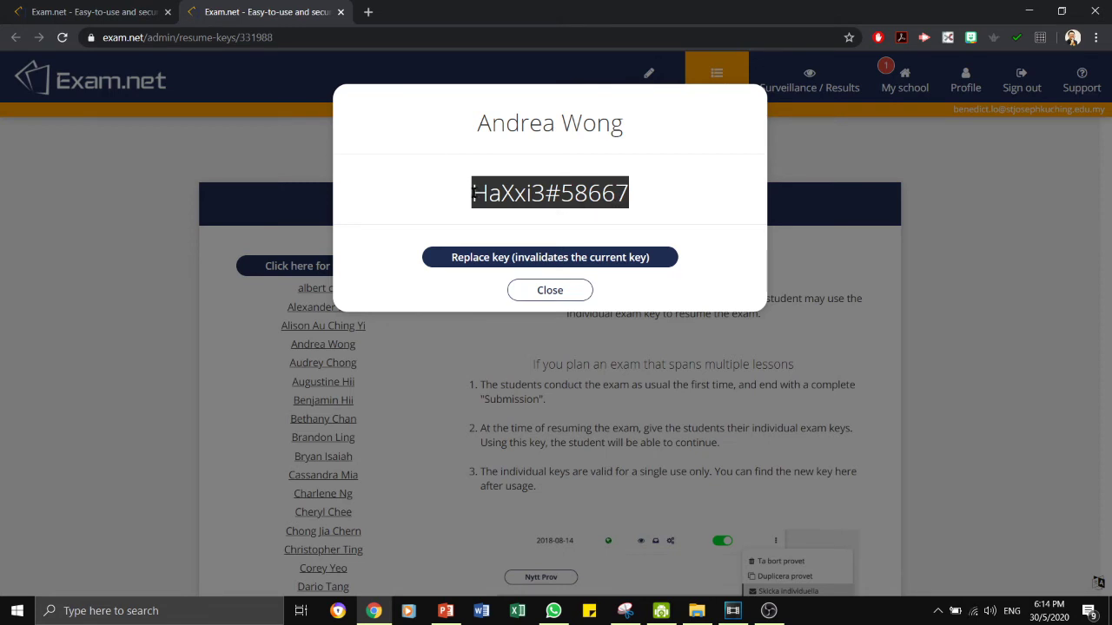
pyautogui.moveTo(475, 193)
pyautogui.mouseDown()
pyautogui.moveTo(570, 193)
pyautogui.moveTo(486, 196)
pyautogui.mouseUp()
pyautogui.click(535, 294)
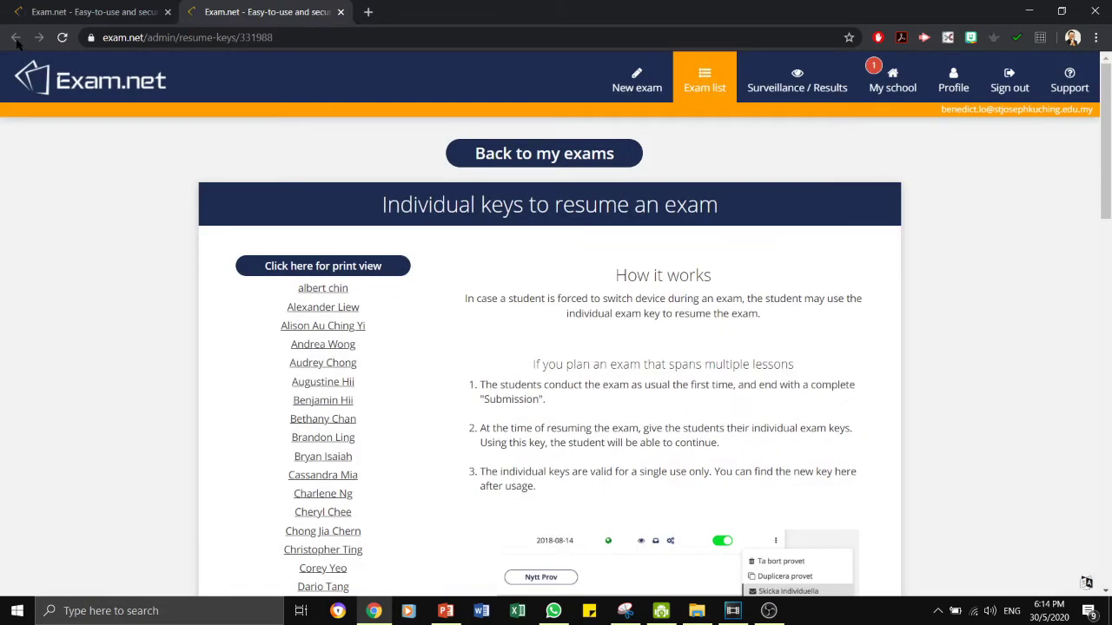
pyautogui.click(15, 37)
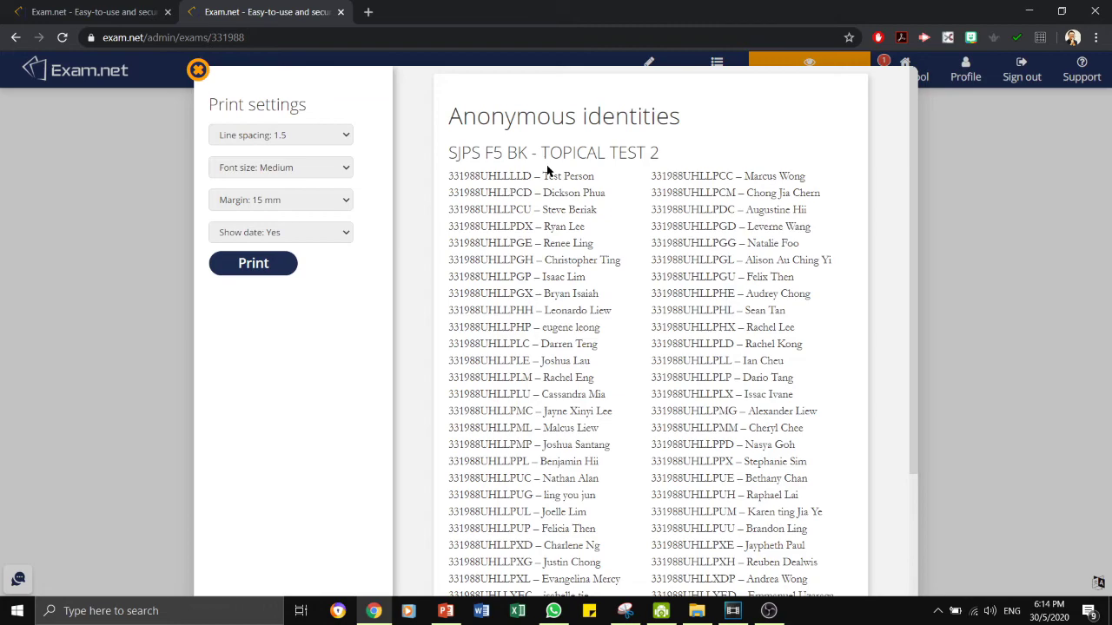
# Close the anonymous identities list and browse the teacher and class options under Filter students.
pyautogui.scroll(-3, 575, 291)
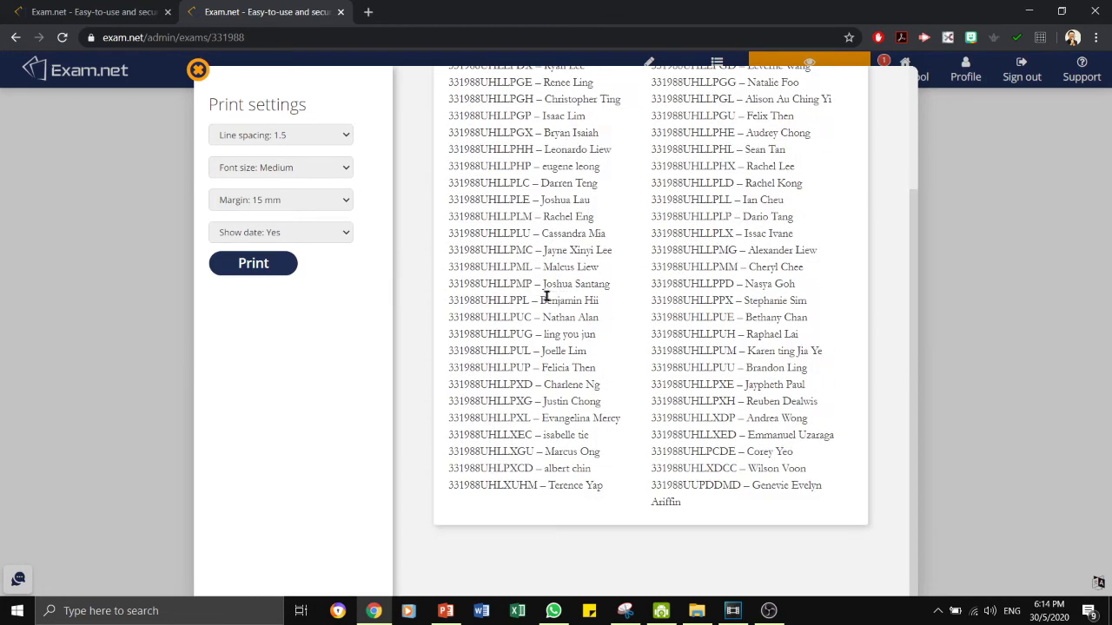
pyautogui.scroll(3, 546, 297)
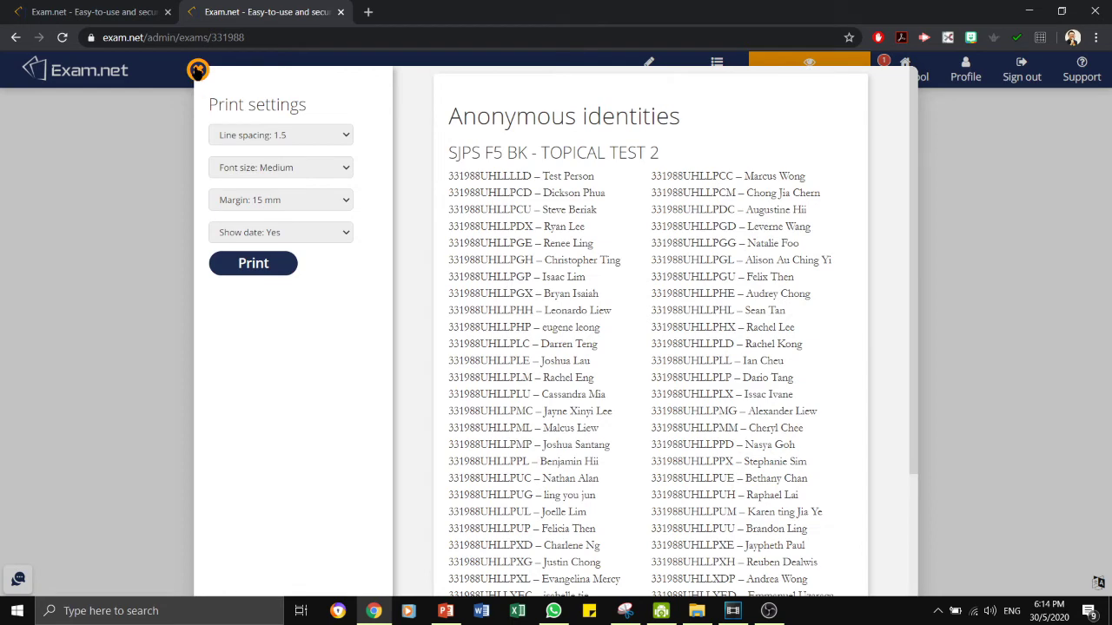
pyautogui.click(198, 70)
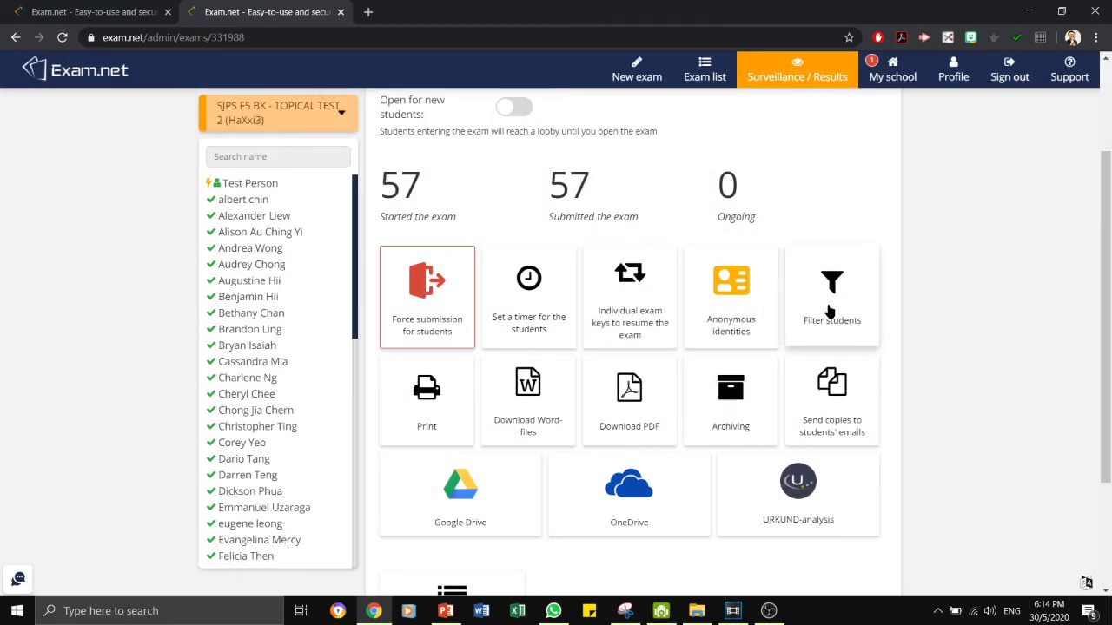
pyautogui.click(829, 311)
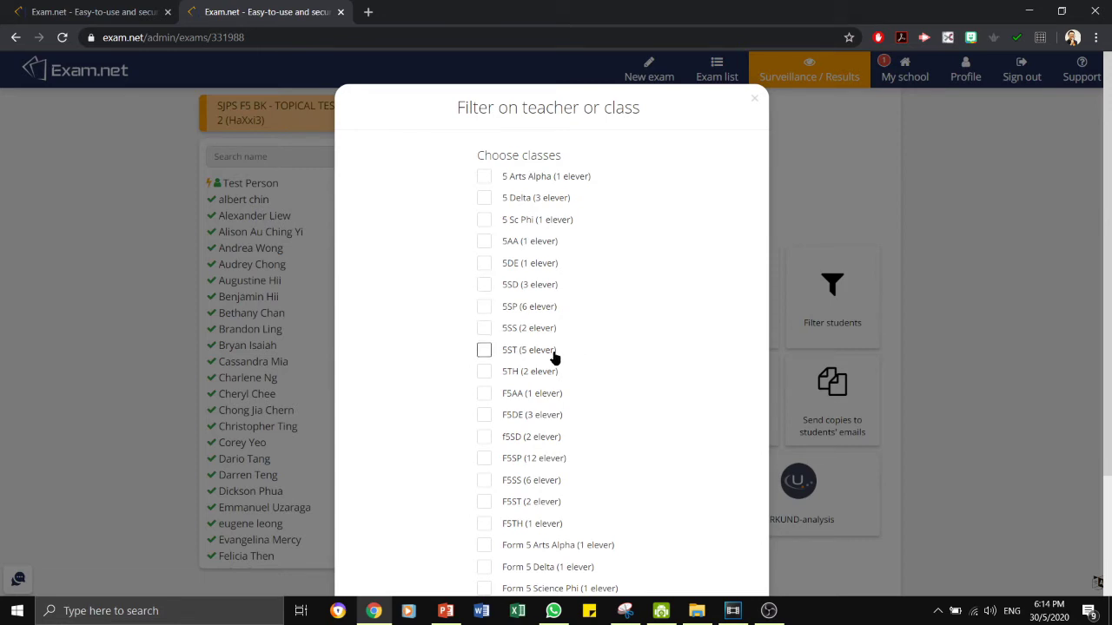
pyautogui.scroll(-2, 547, 359)
pyautogui.scroll(2, 535, 359)
pyautogui.scroll(-2, 566, 339)
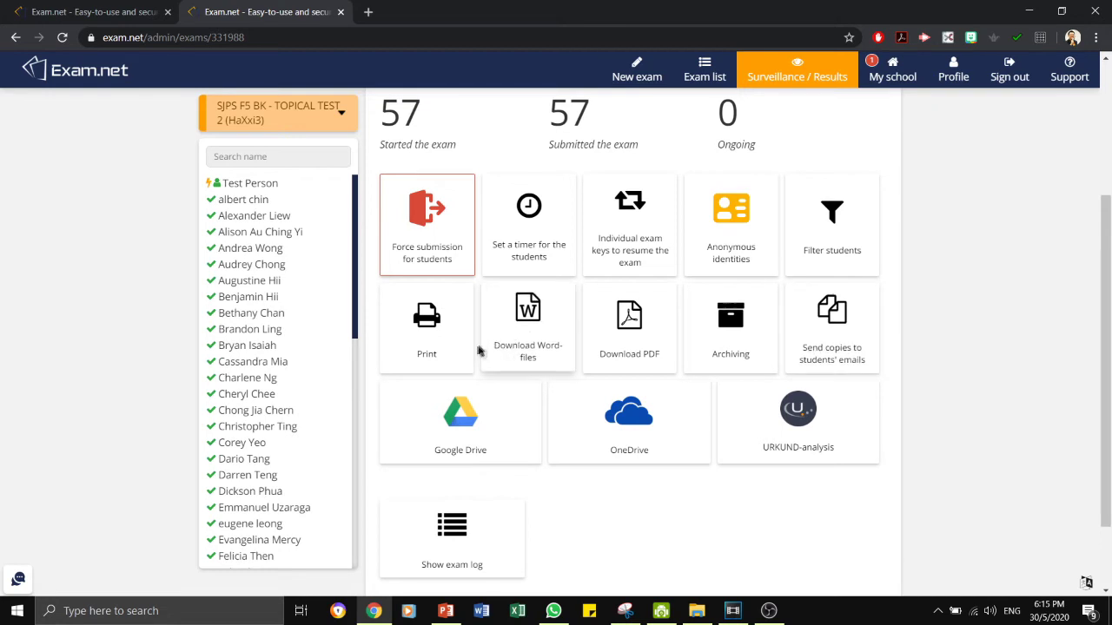
pyautogui.click(427, 326)
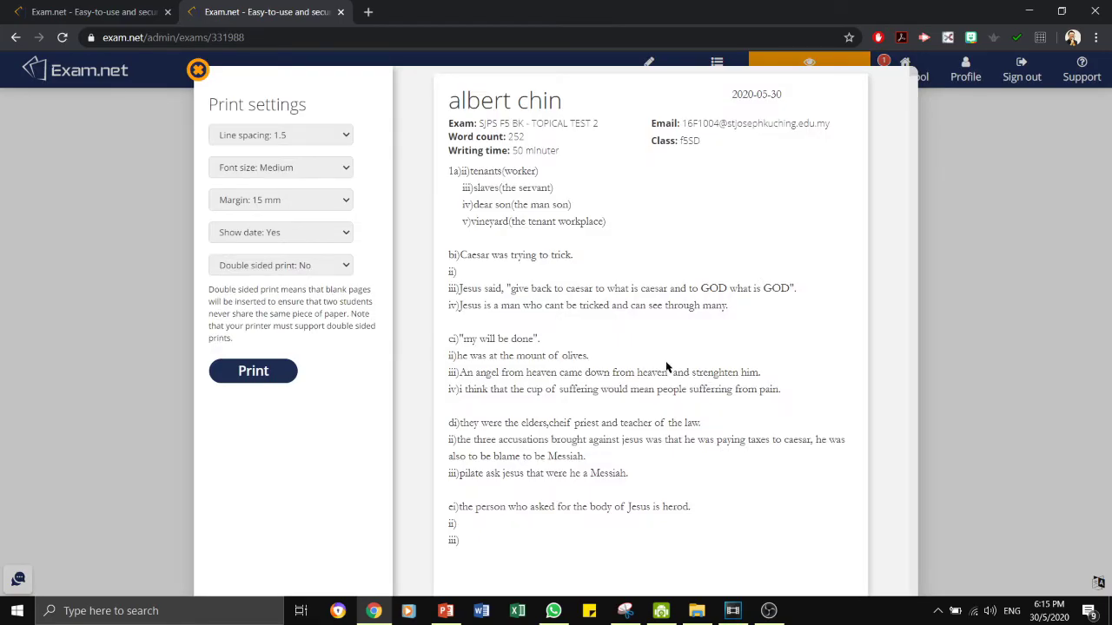
pyautogui.scroll(-10, 634, 416)
pyautogui.scroll(-15, 632, 420)
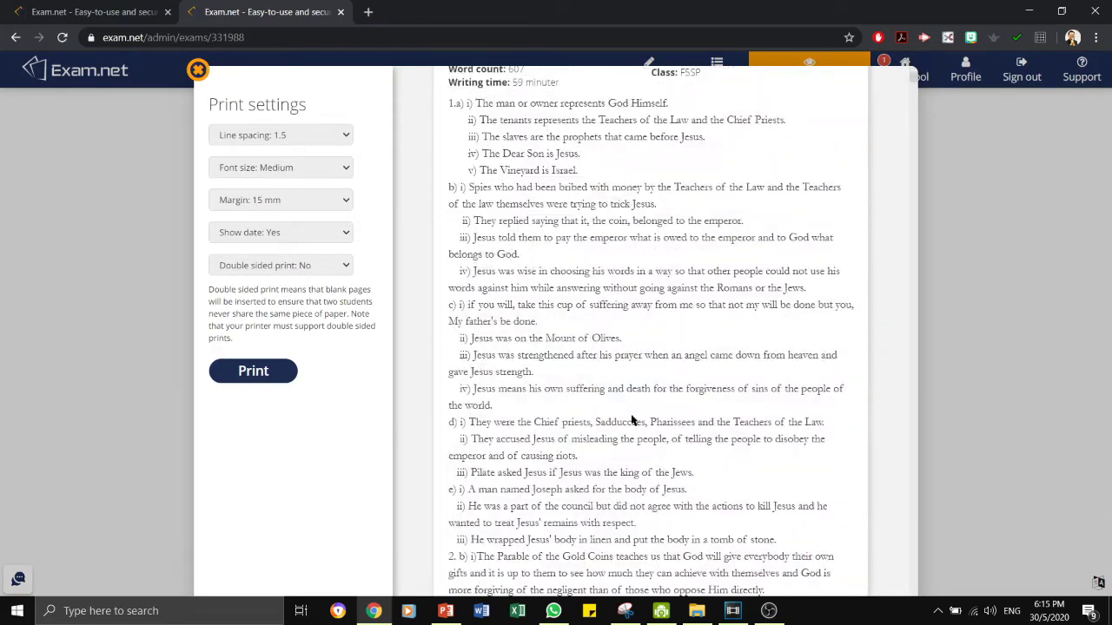
pyautogui.scroll(-5, 632, 420)
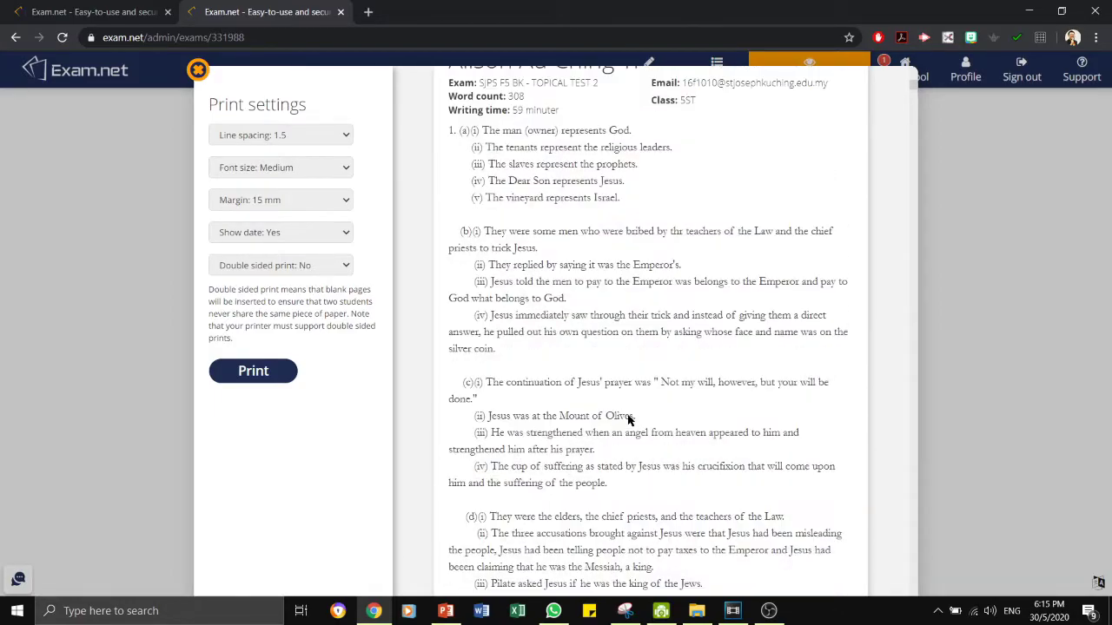
pyautogui.scroll(-4, 629, 421)
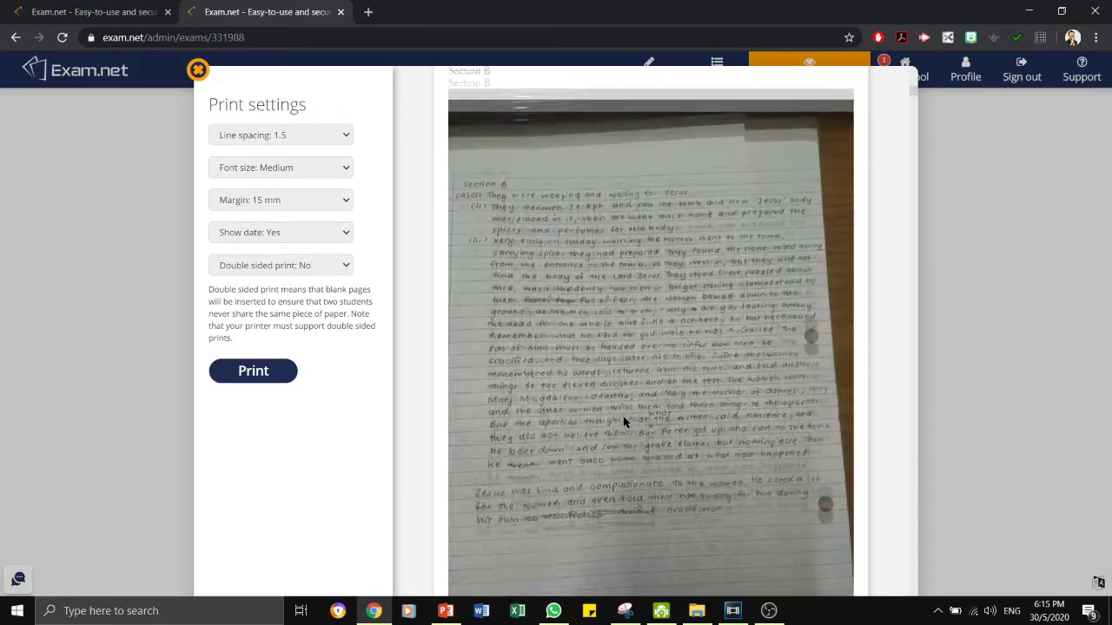
pyautogui.scroll(4, 624, 420)
pyautogui.scroll(-3, 444, 382)
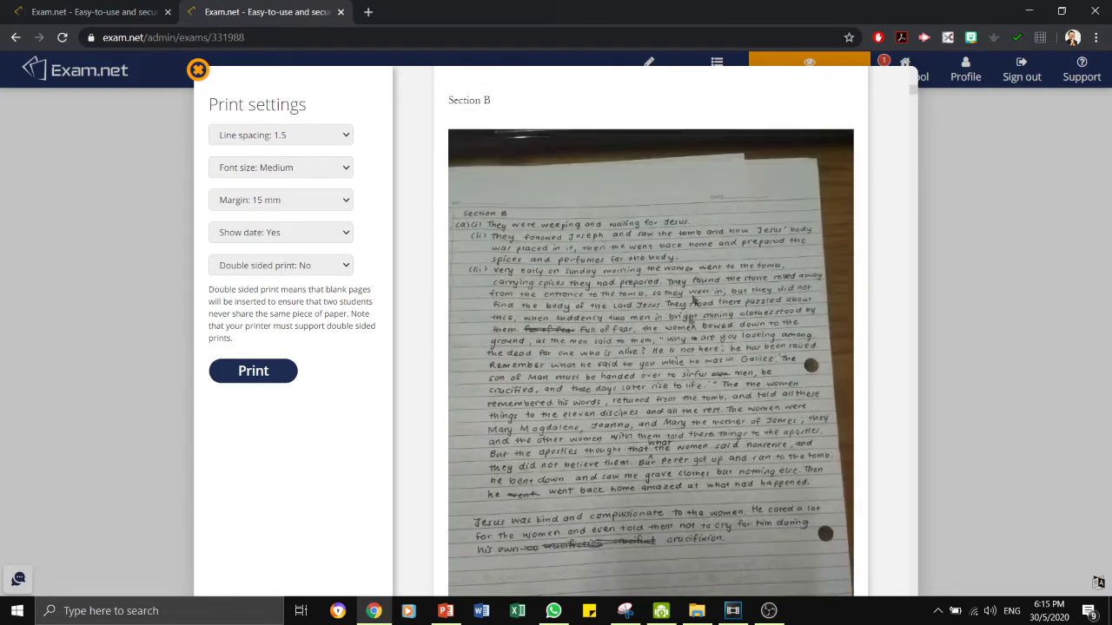
pyautogui.scroll(-5, 569, 365)
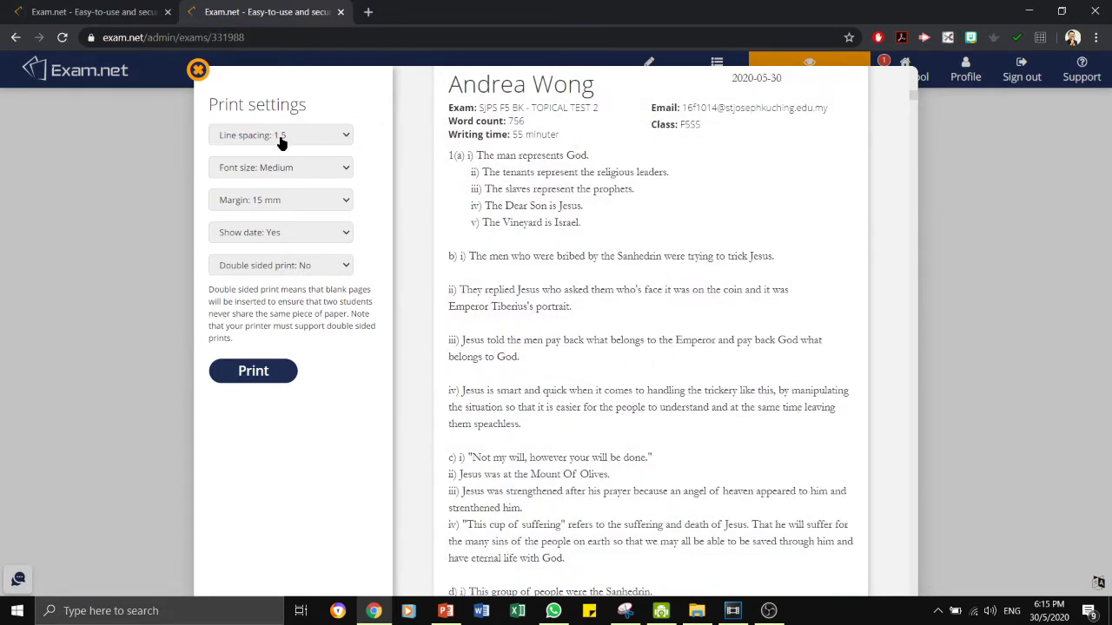
pyautogui.click(278, 139)
pyautogui.click(283, 138)
pyautogui.click(198, 70)
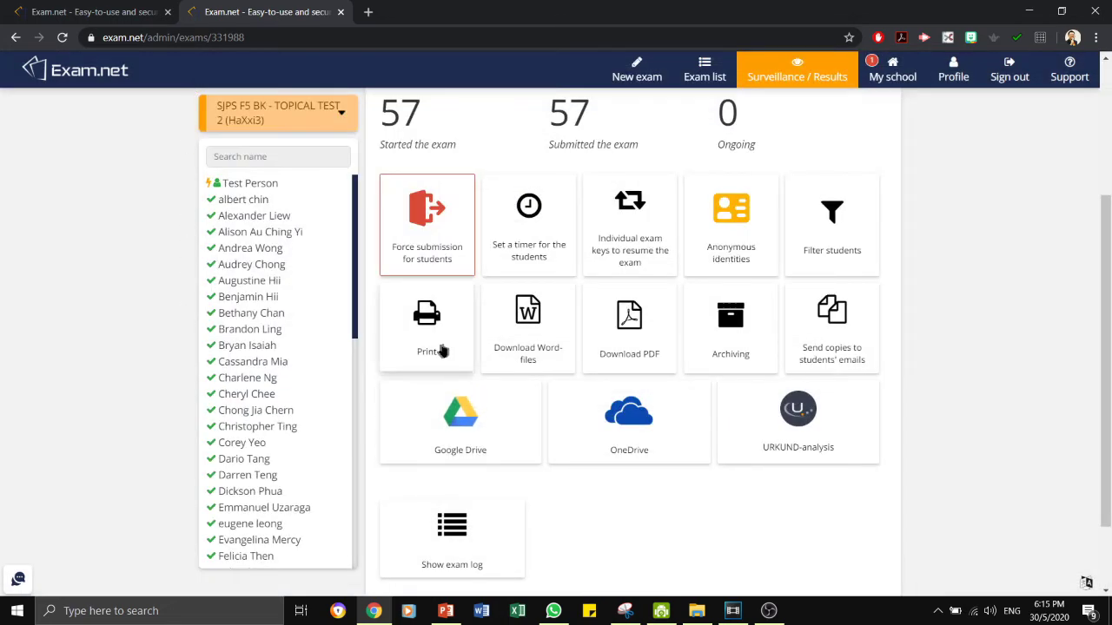
# Download one Word file per student and save an all-answers PDF into 05_EXAMNET.
pyautogui.click(539, 341)
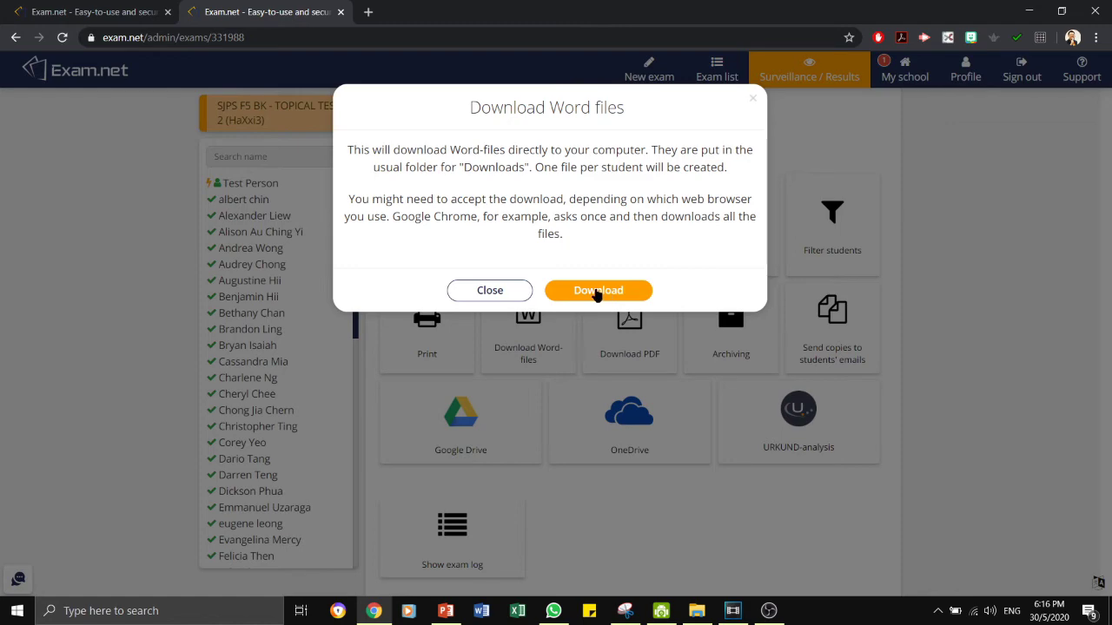
pyautogui.click(598, 291)
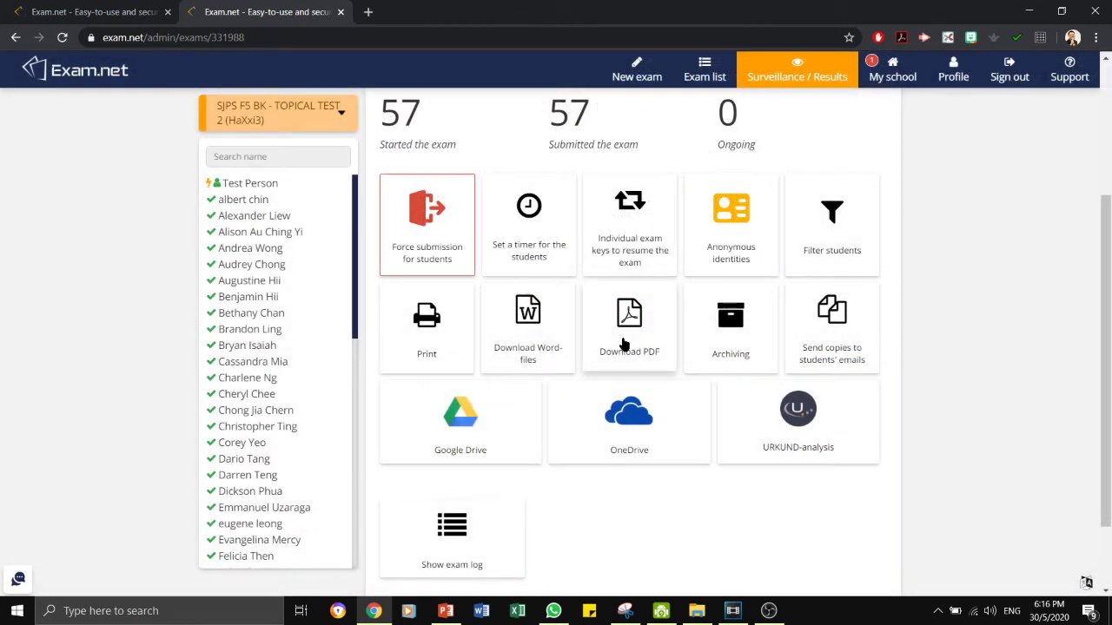
pyautogui.click(624, 344)
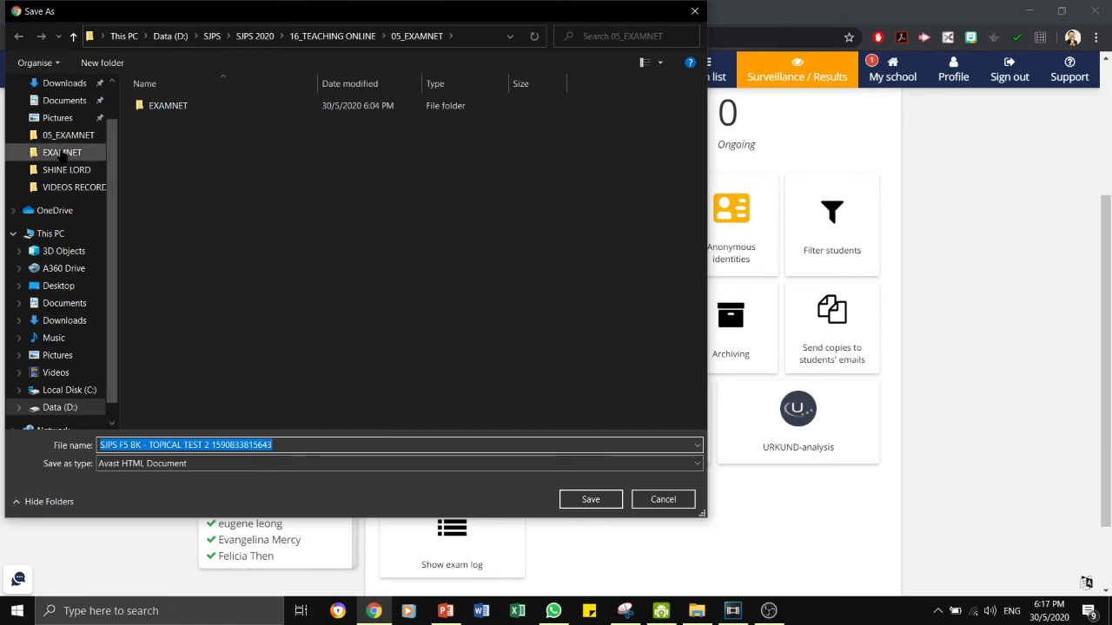
pyautogui.click(590, 499)
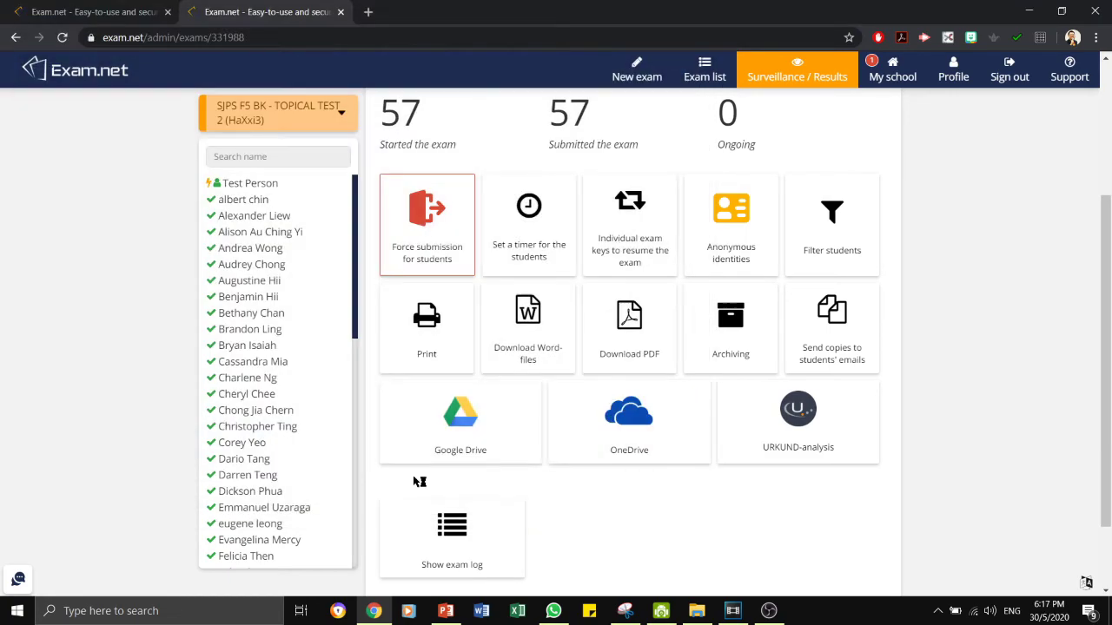
# Page through the 111-page answers PDF in Acrobat Reader, then bring up Exam.net's Archiving option.
pyautogui.scroll(-5, 346, 393)
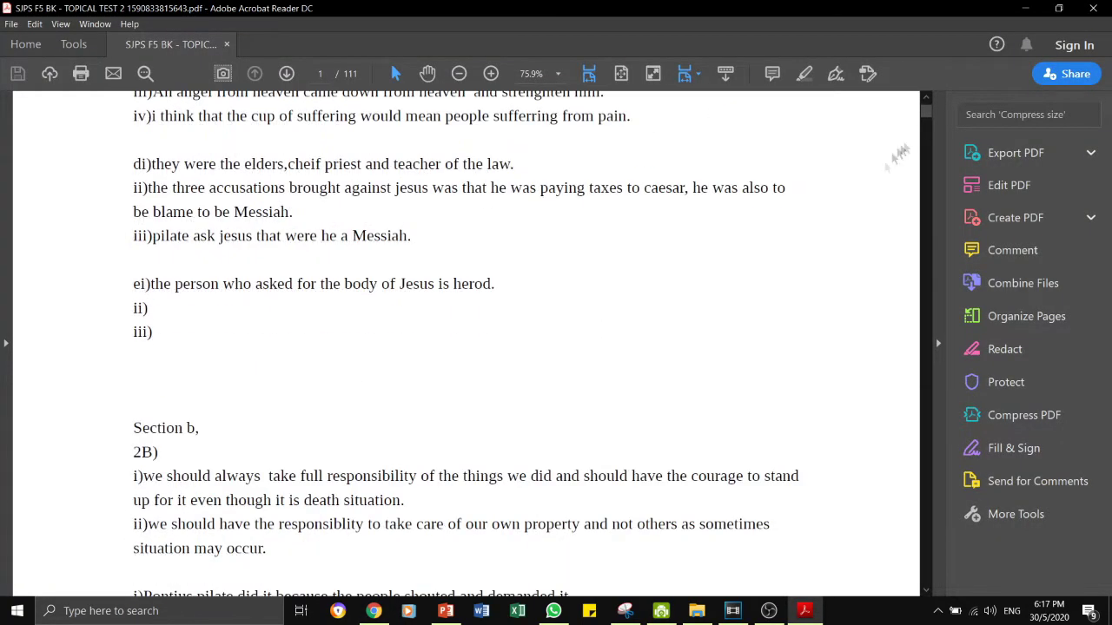
pyautogui.moveTo(926, 111); pyautogui.dragTo(919, 195)
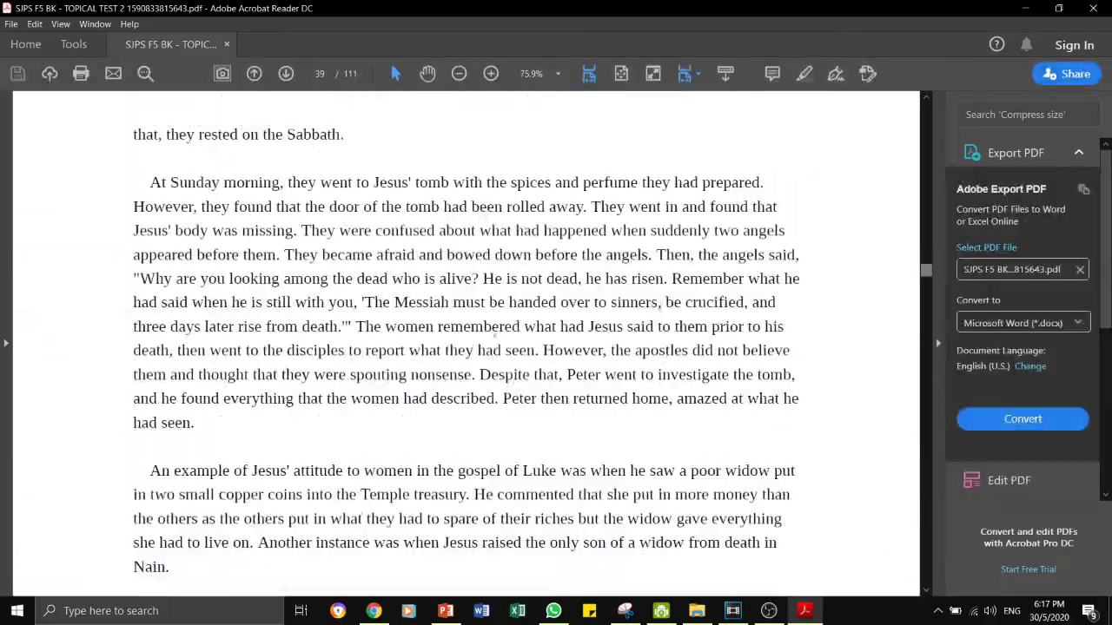
pyautogui.scroll(3, 465, 348)
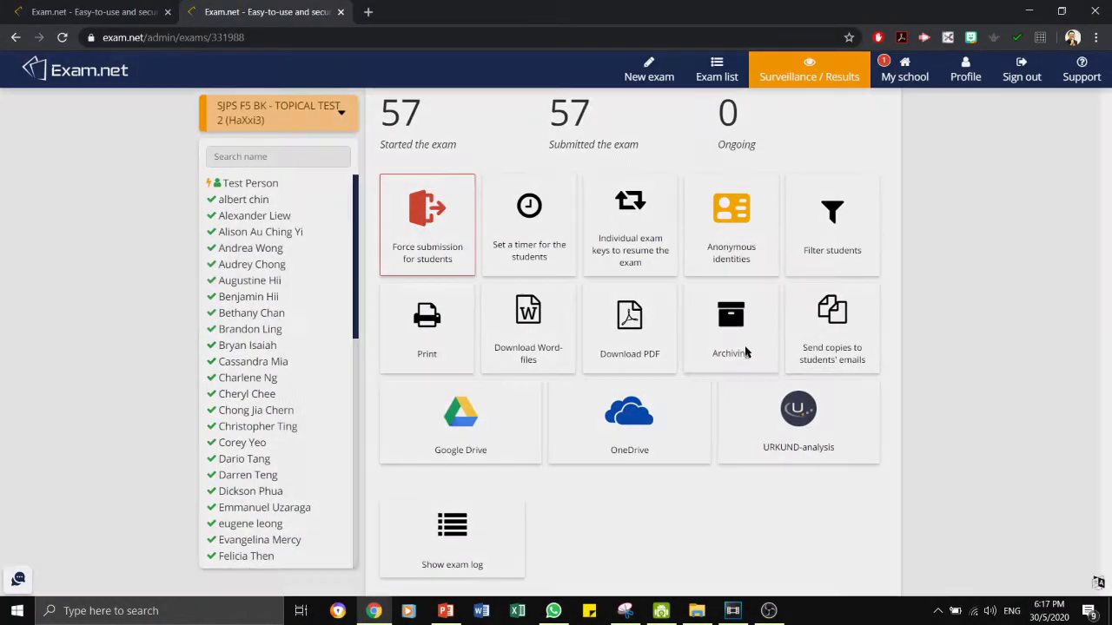
pyautogui.click(746, 352)
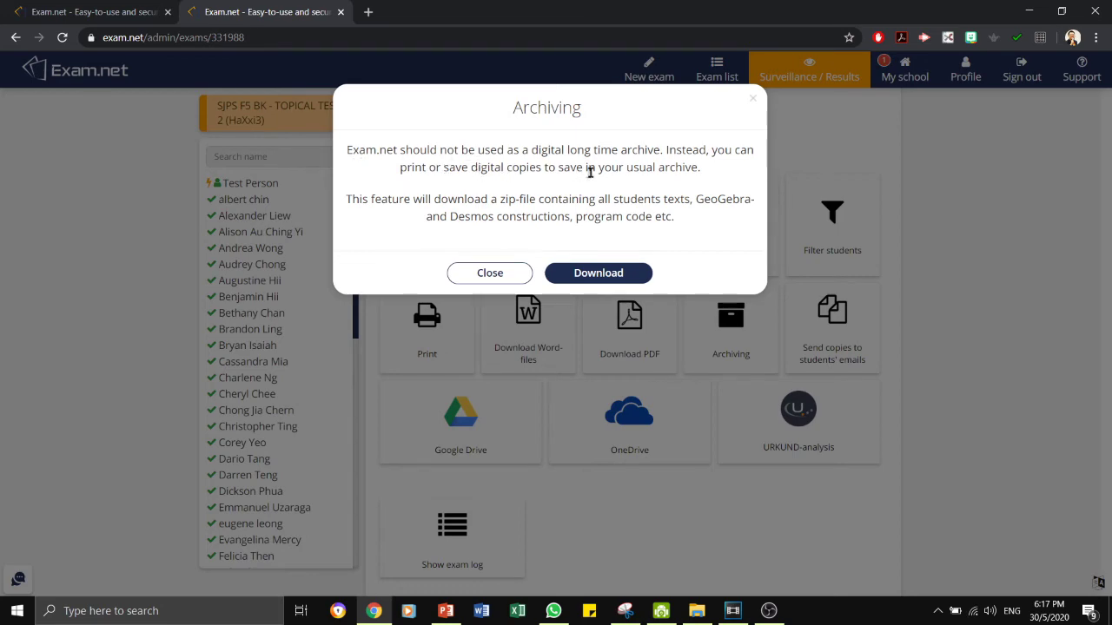
# Request the ZIP archive of all student work, then cancel saving it.
pyautogui.click(490, 274)
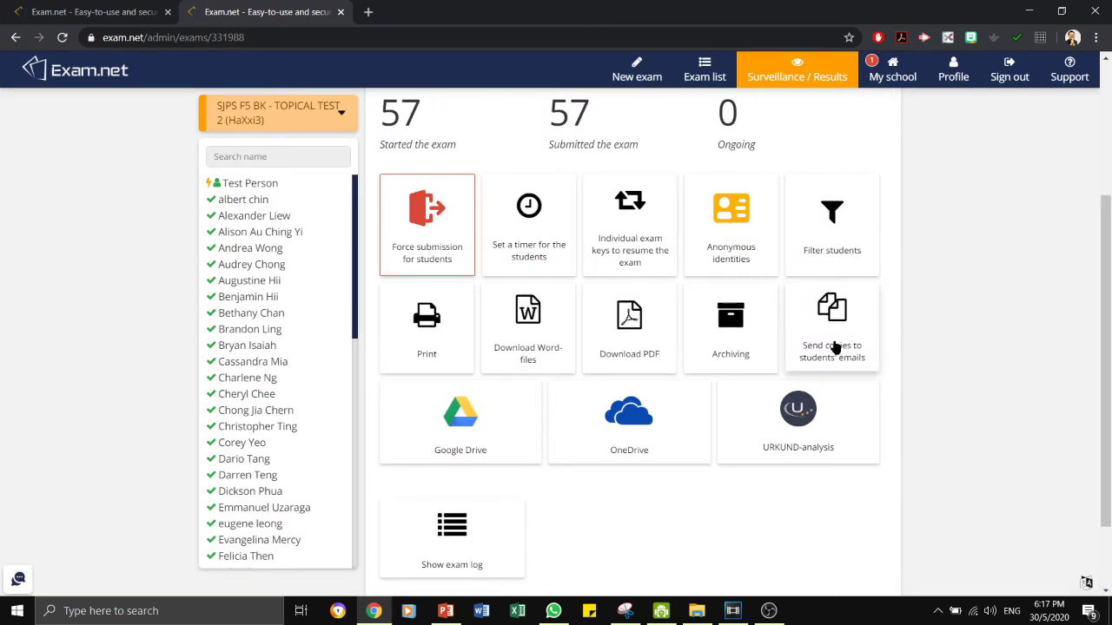
pyautogui.click(740, 347)
pyautogui.click(621, 275)
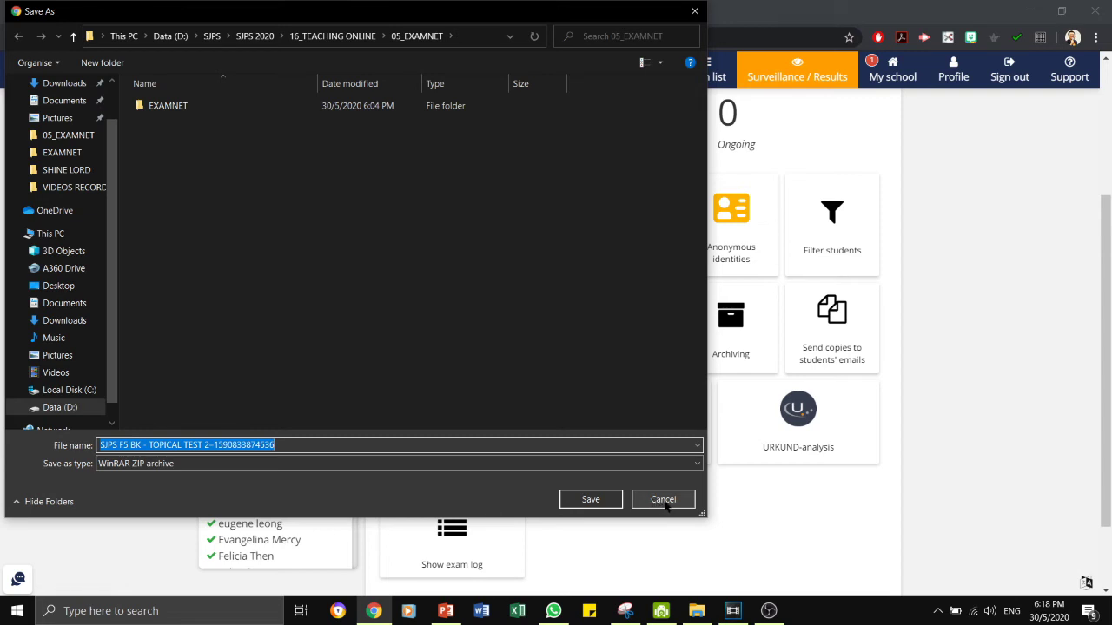
pyautogui.click(663, 500)
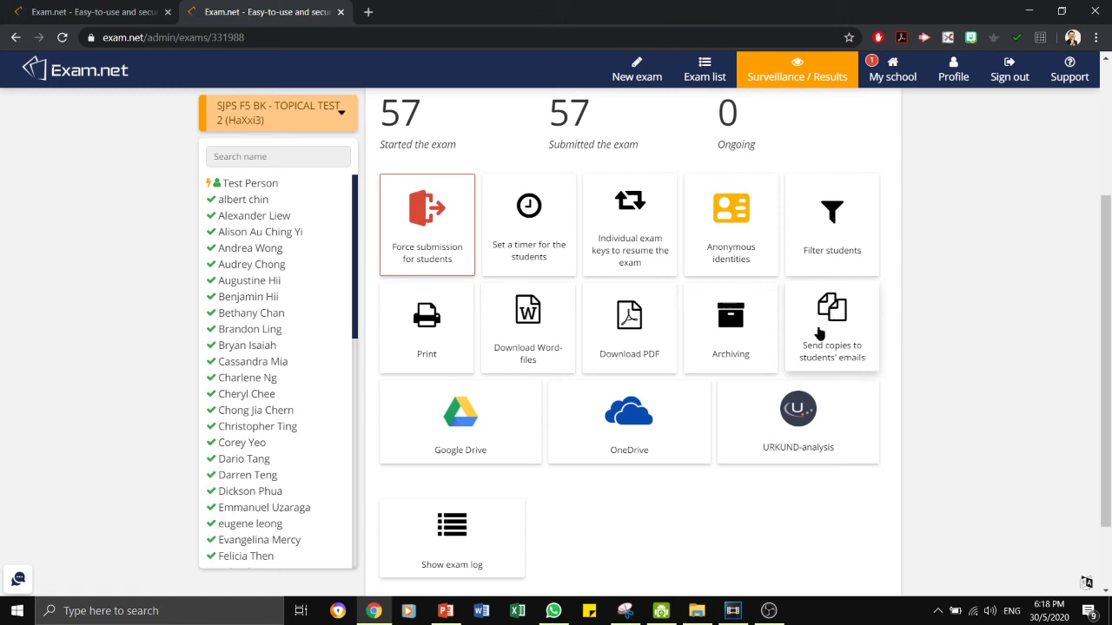
pyautogui.scroll(-2, 819, 335)
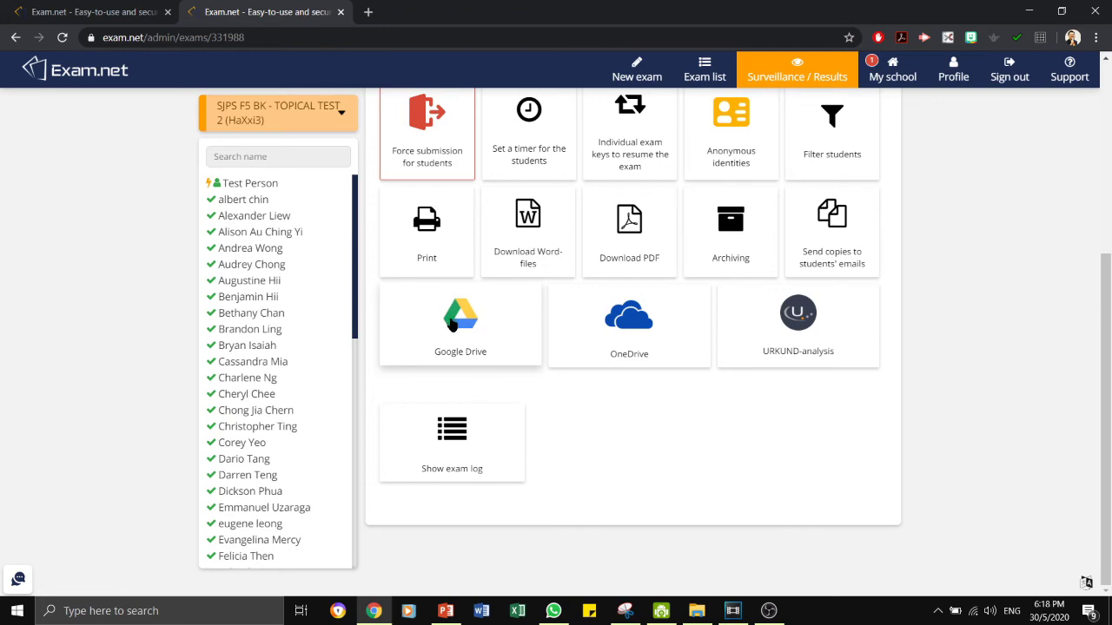
# Choose Google Drive and start uploading all 58 answer files.
pyautogui.click(452, 324)
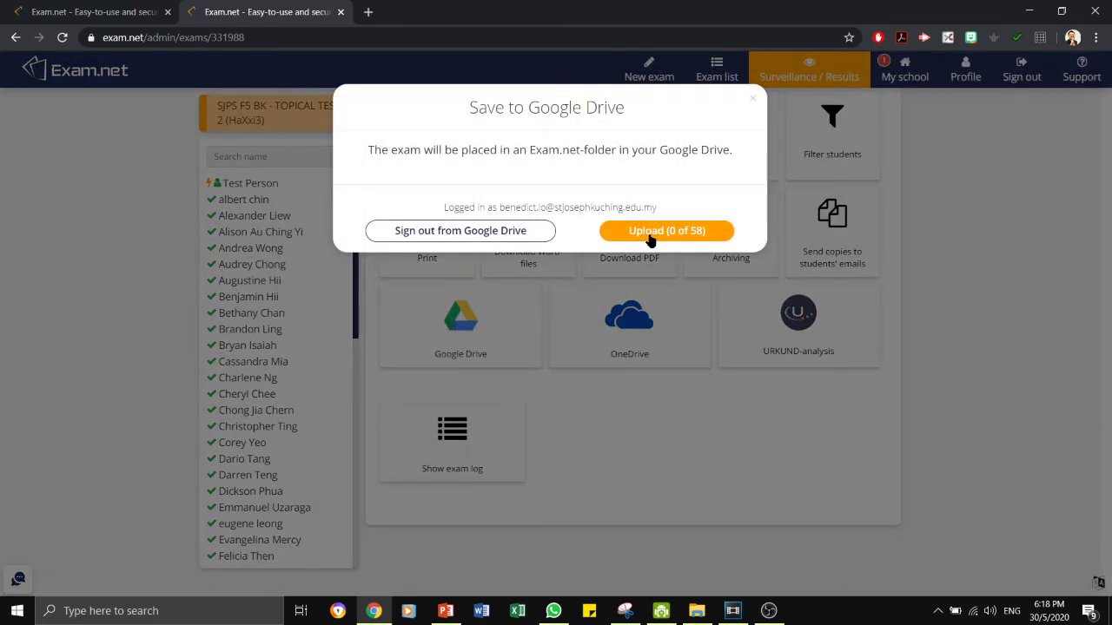
pyautogui.click(689, 238)
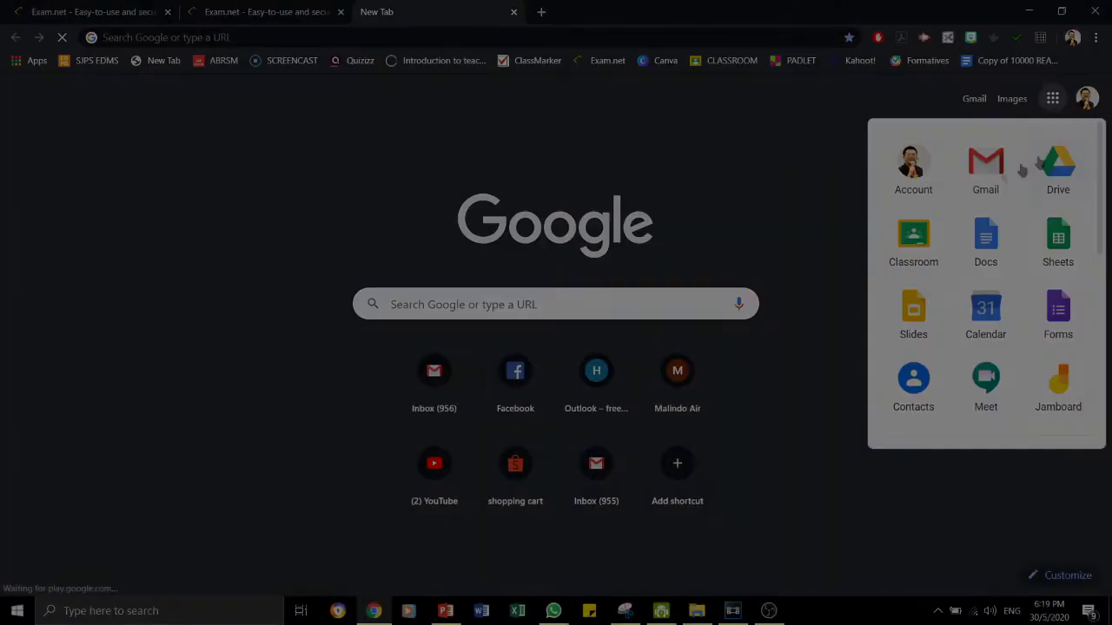
# Open Google Drive, then Exam.net and its third SJPS F5 BK - TOPICAL TEST 2 folder.
pyautogui.click(1049, 165)
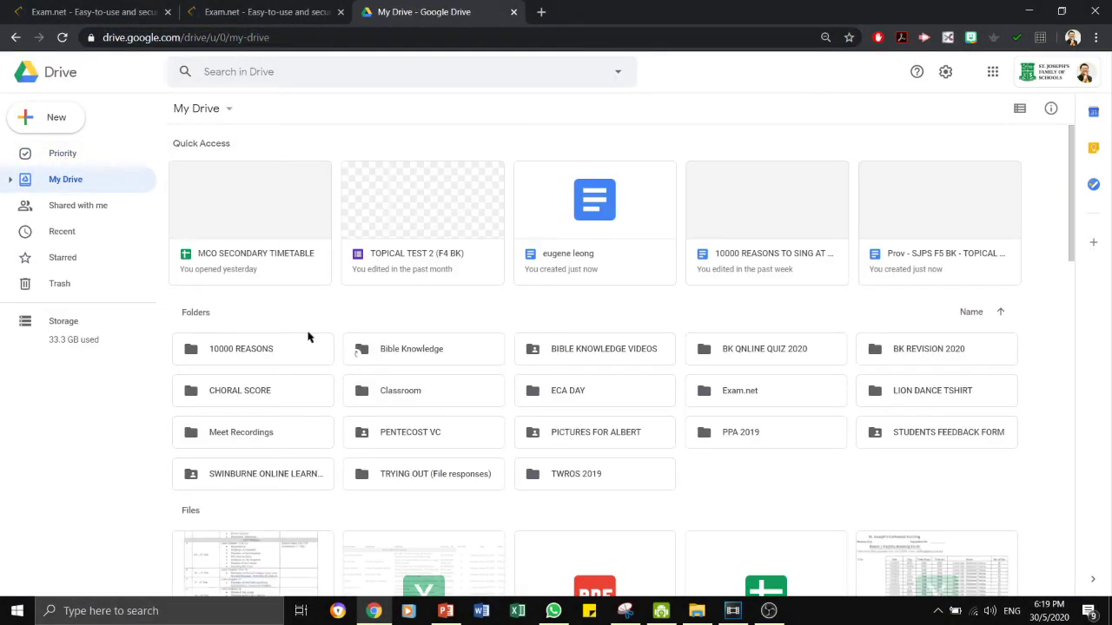
pyautogui.scroll(-2, 306, 331)
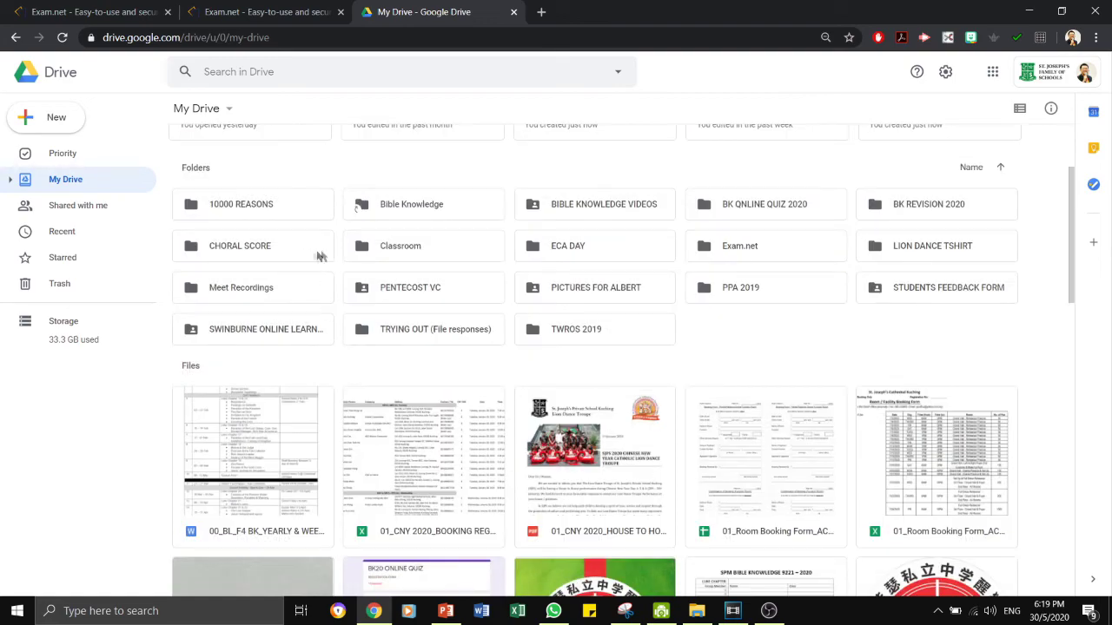
pyautogui.scroll(-10, 739, 251)
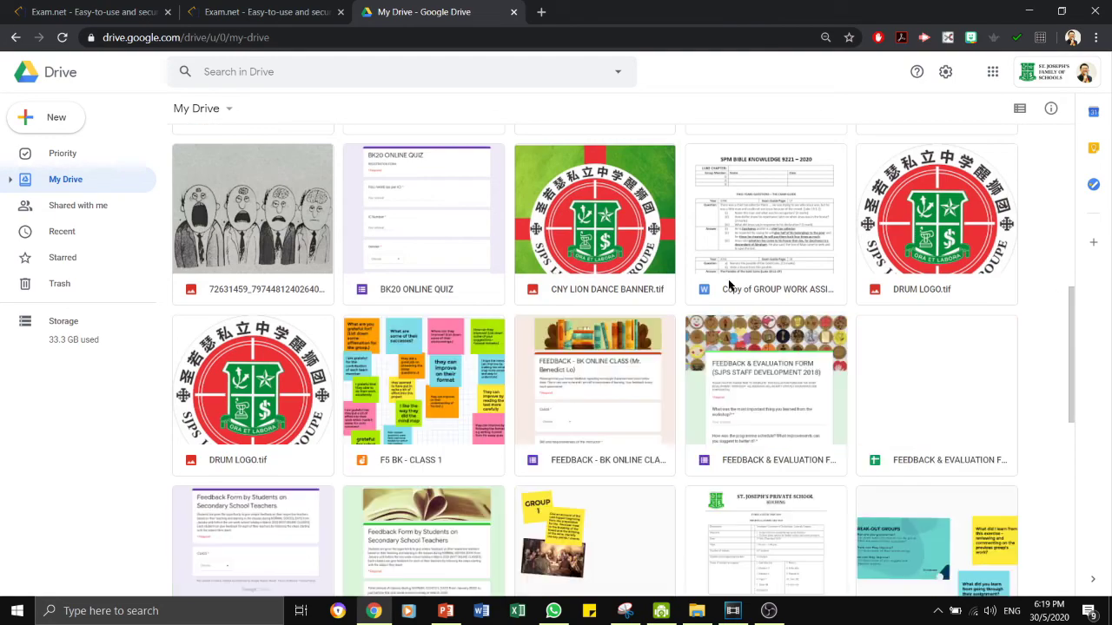
pyautogui.scroll(12, 732, 289)
pyautogui.doubleClick(743, 328)
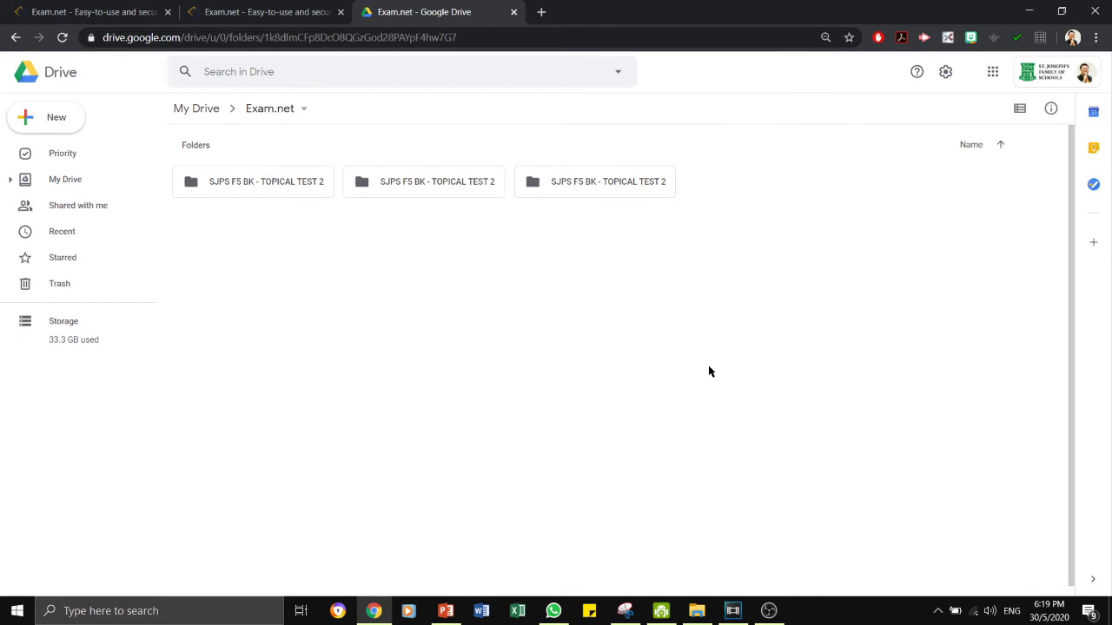
pyautogui.doubleClick(569, 184)
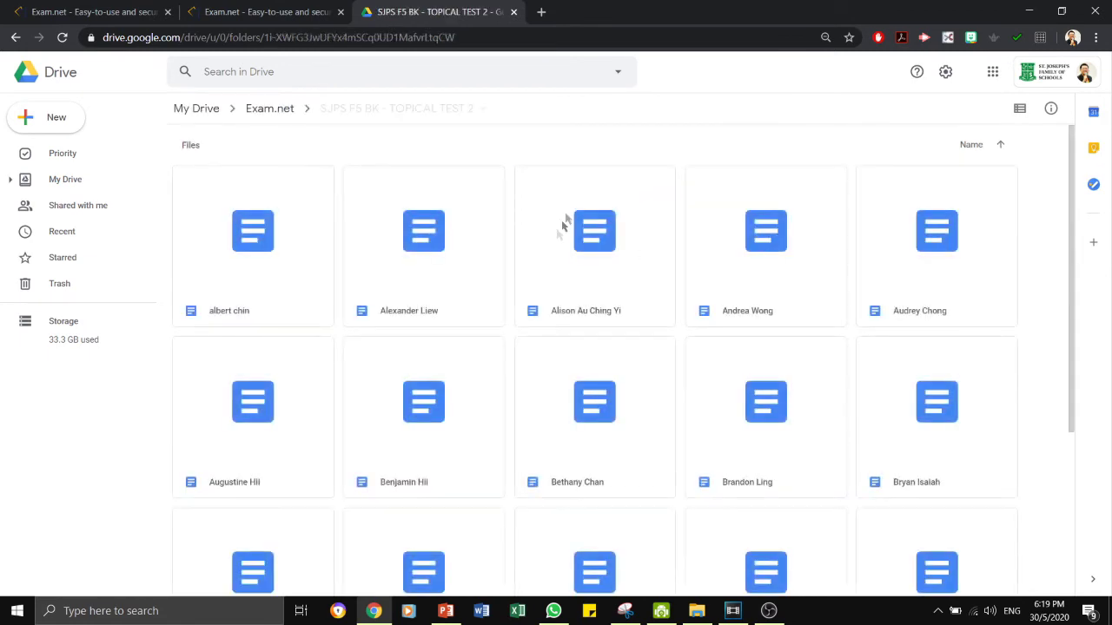